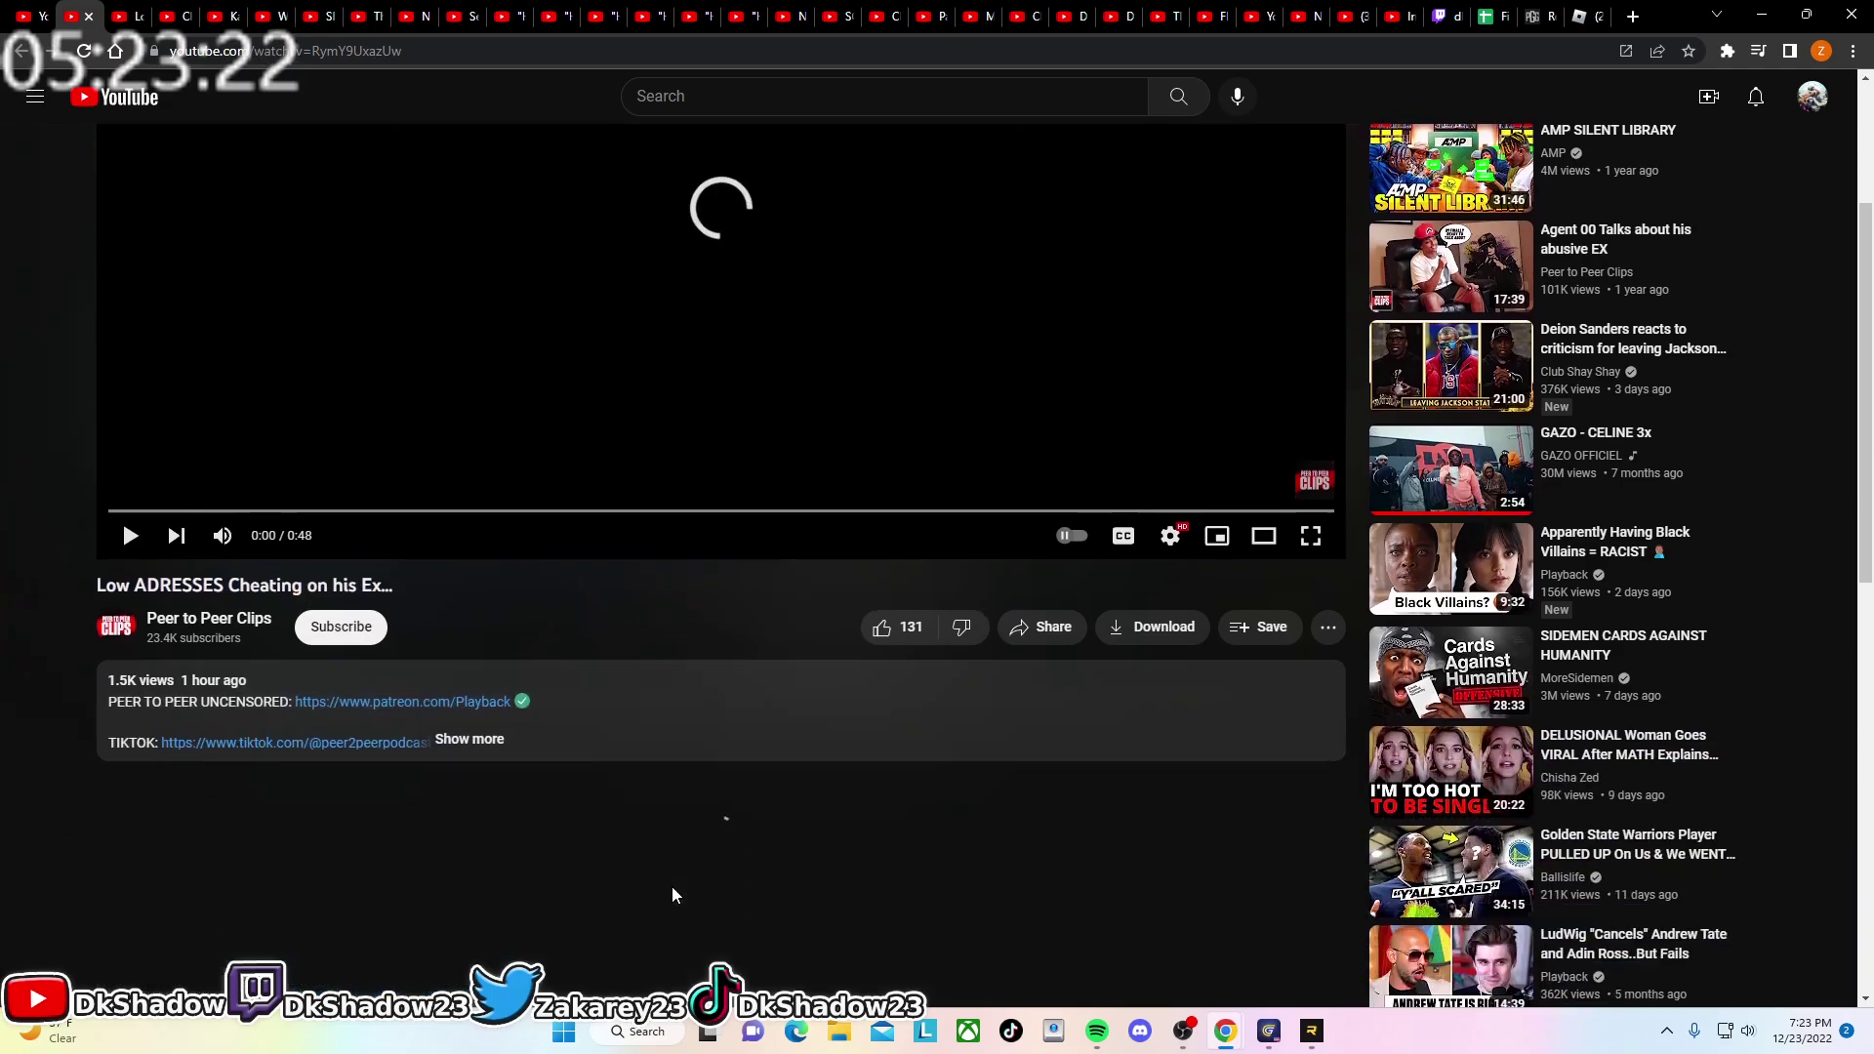
scroll(673, 886, "down", 3)
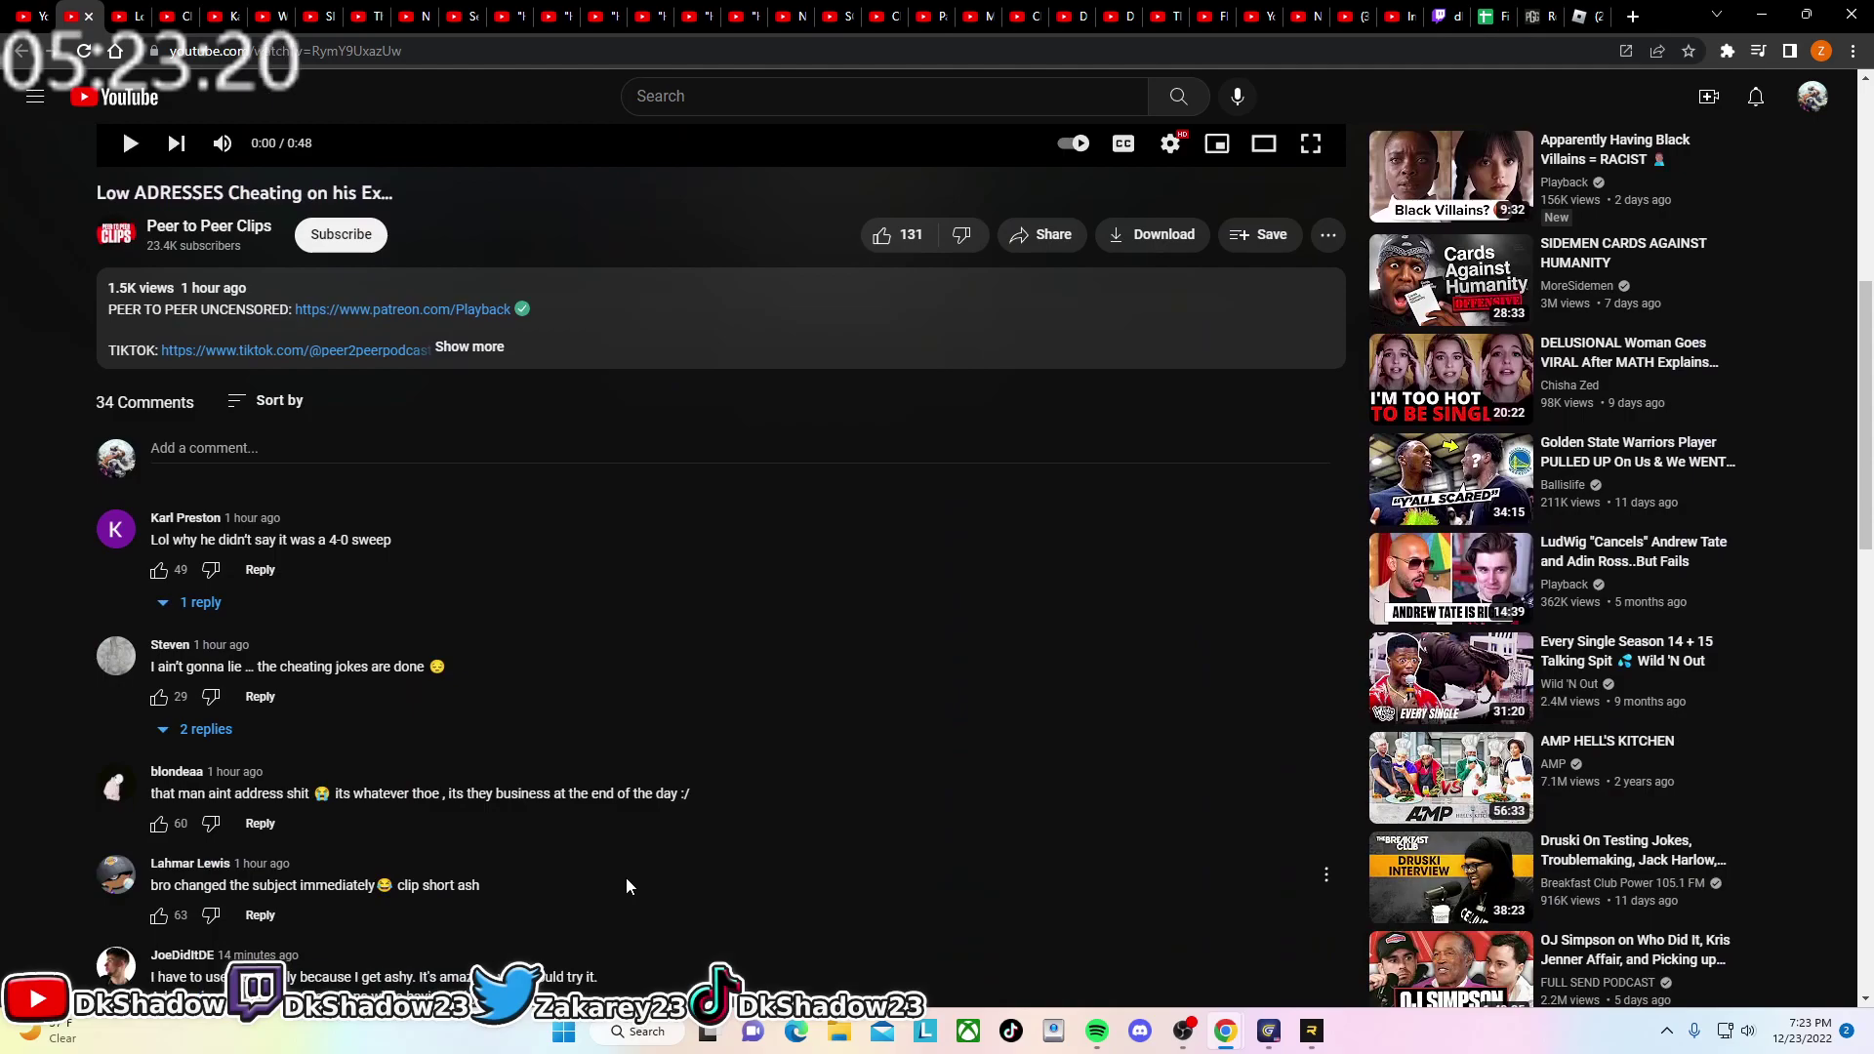
scroll(630, 878, "up", 3)
scroll(663, 870, "up", 2)
scroll(690, 875, "down", 3)
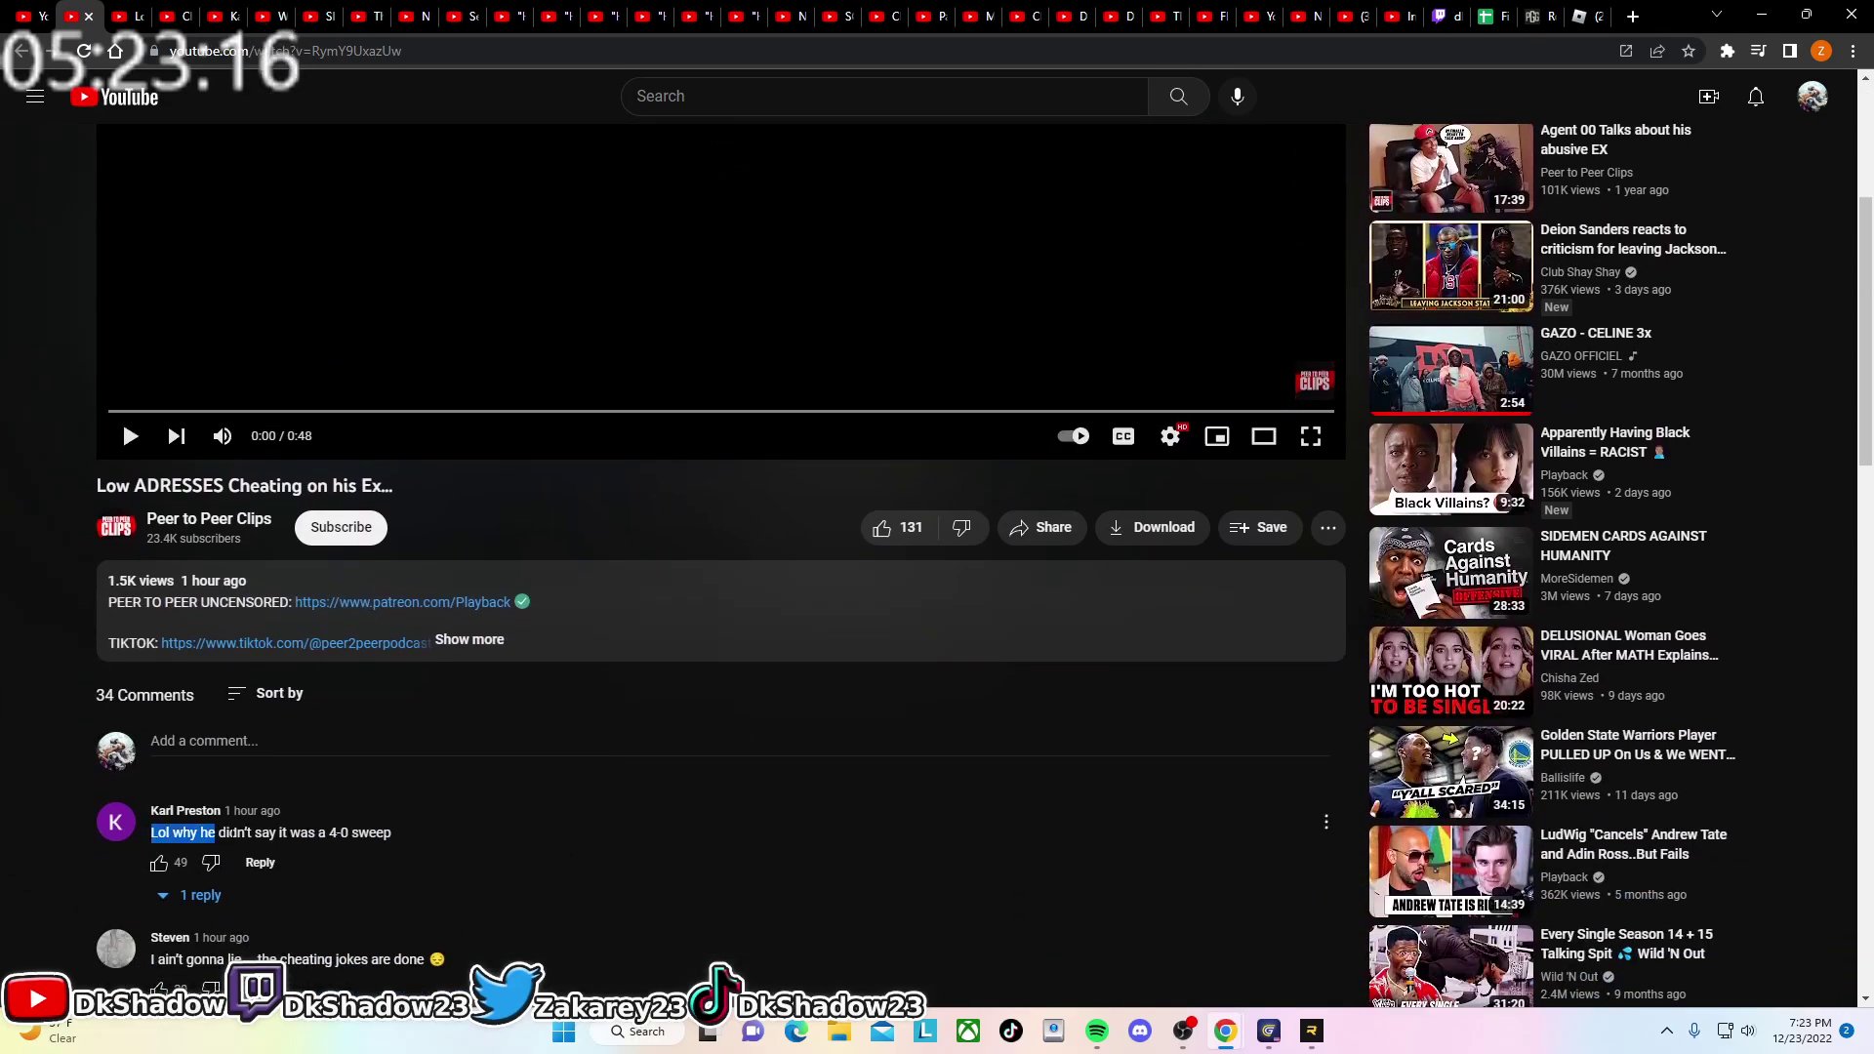
Highlight and clear the 4-0 sweep comment's opening words, then watch the clip full screen to 0:48
left_click_drag(216, 832, 384, 832)
left_click(722, 483)
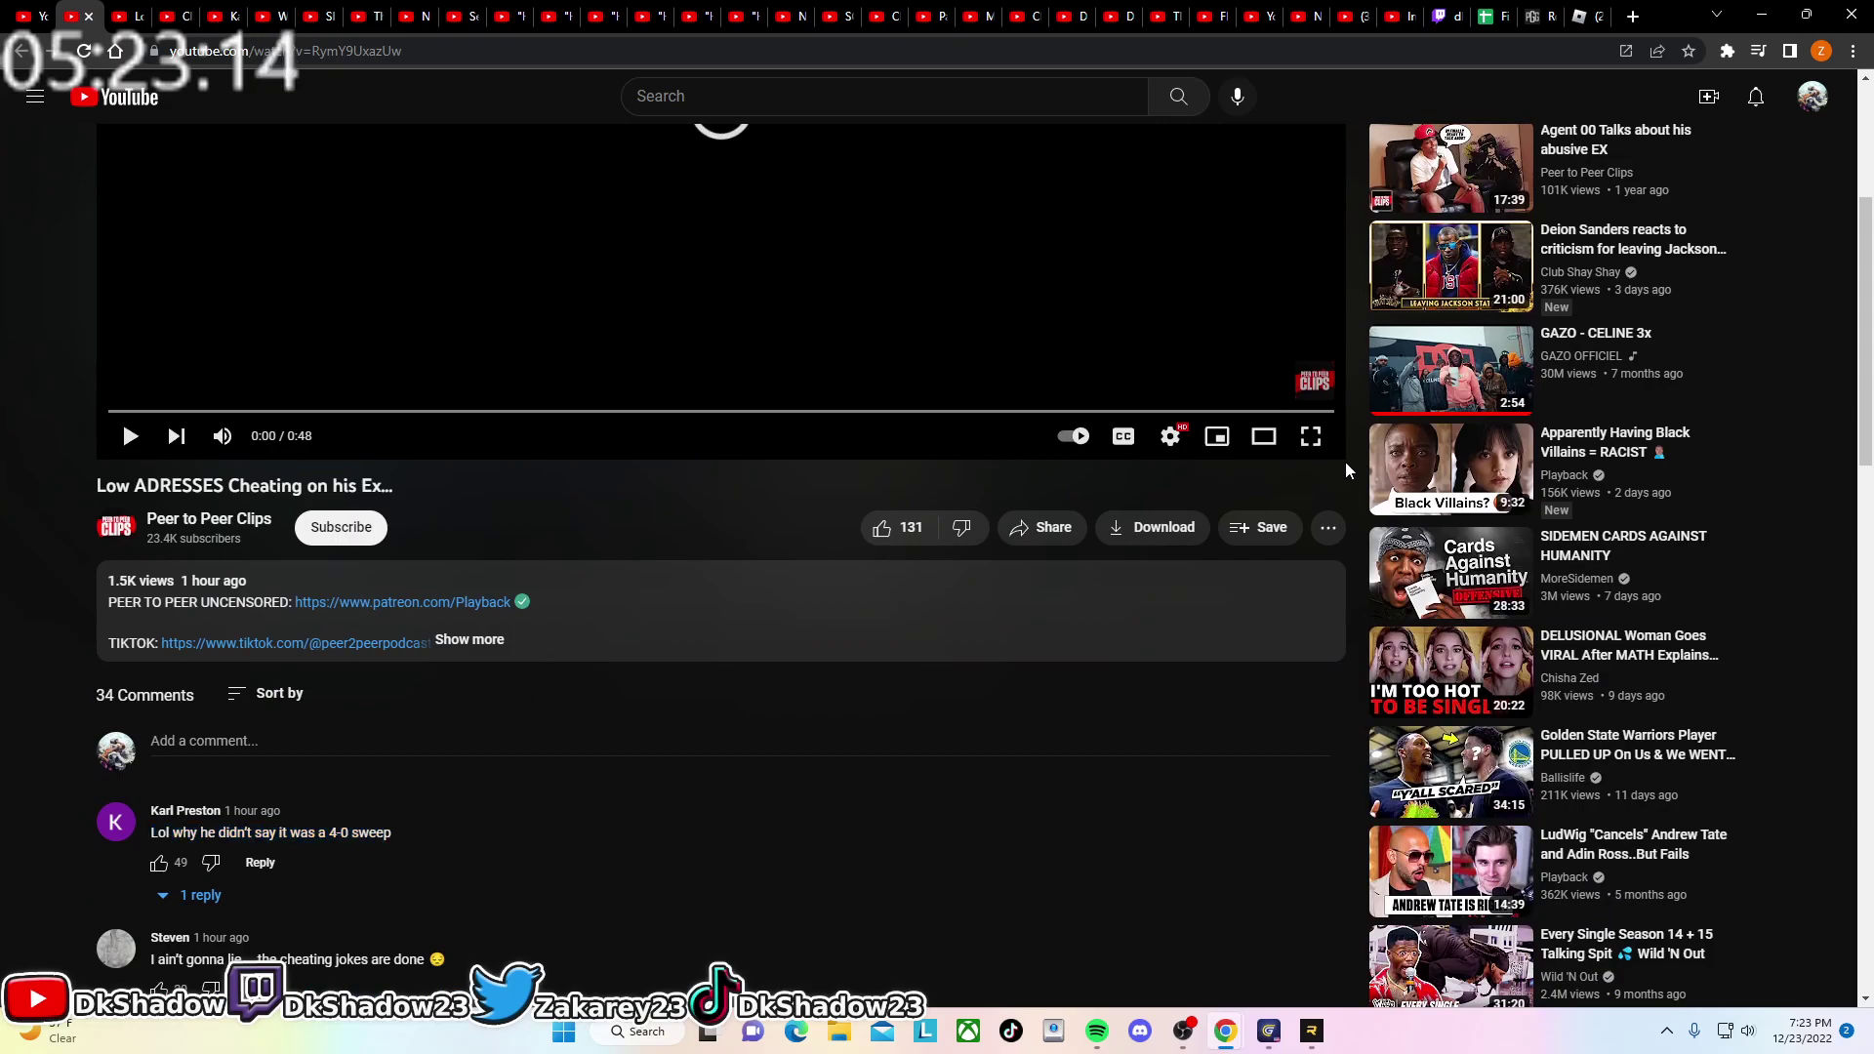
left_click(1310, 436)
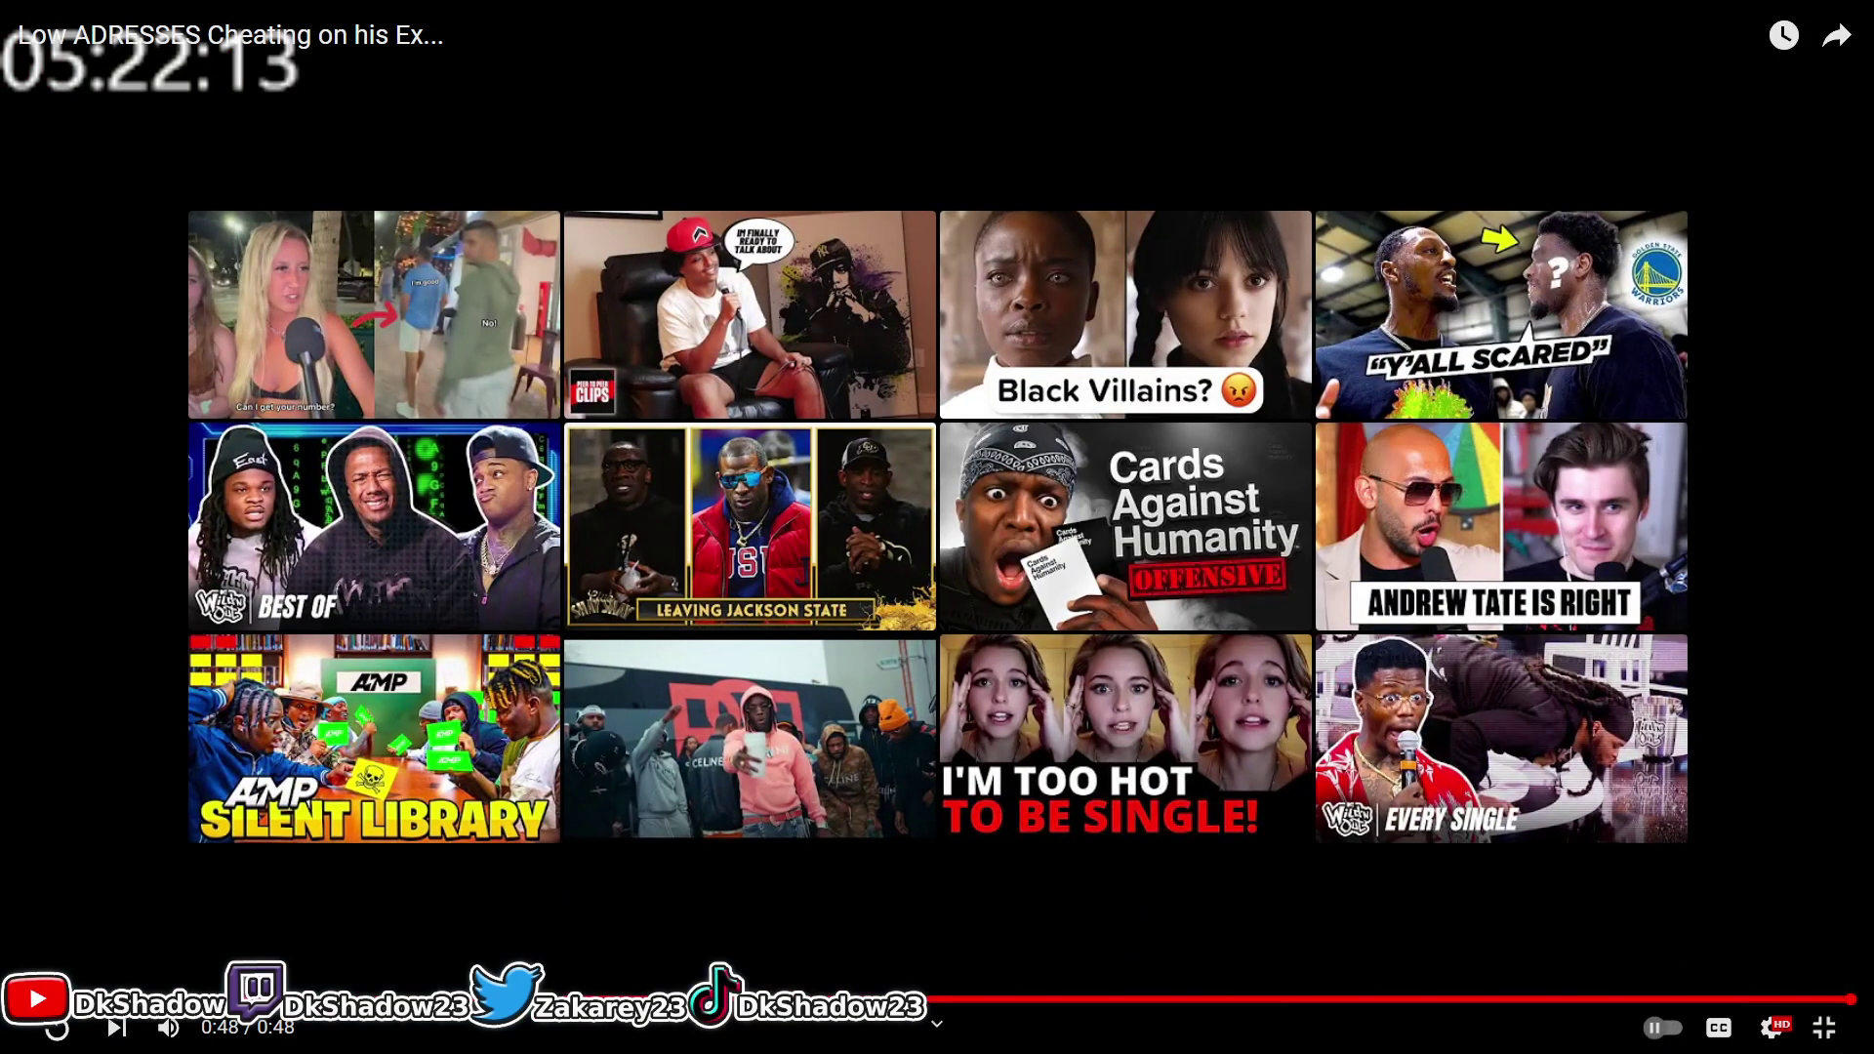
Leave full screen and highlight phrases in the cheating jokes and end-of-the-day comments
left_click(1825, 1027)
scroll(532, 792, "down", 2)
scroll(635, 586, "down", 1)
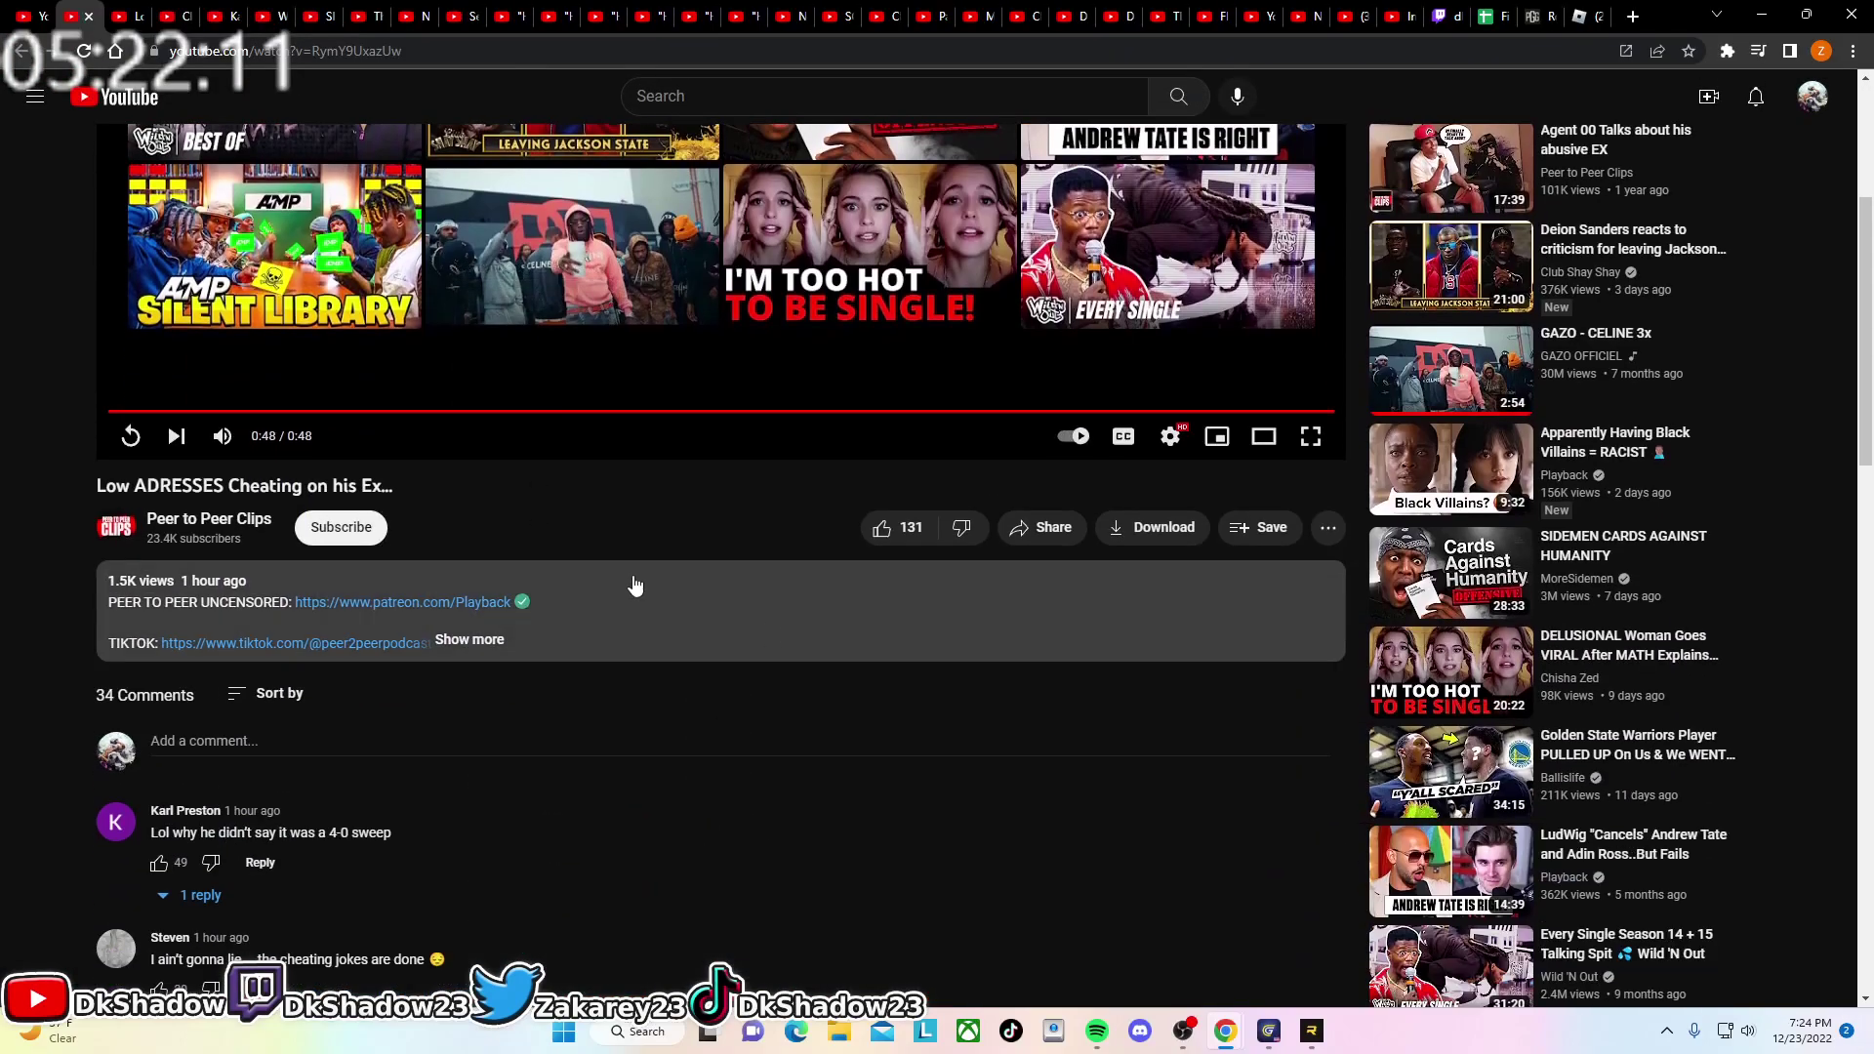
scroll(644, 548, "down", 3)
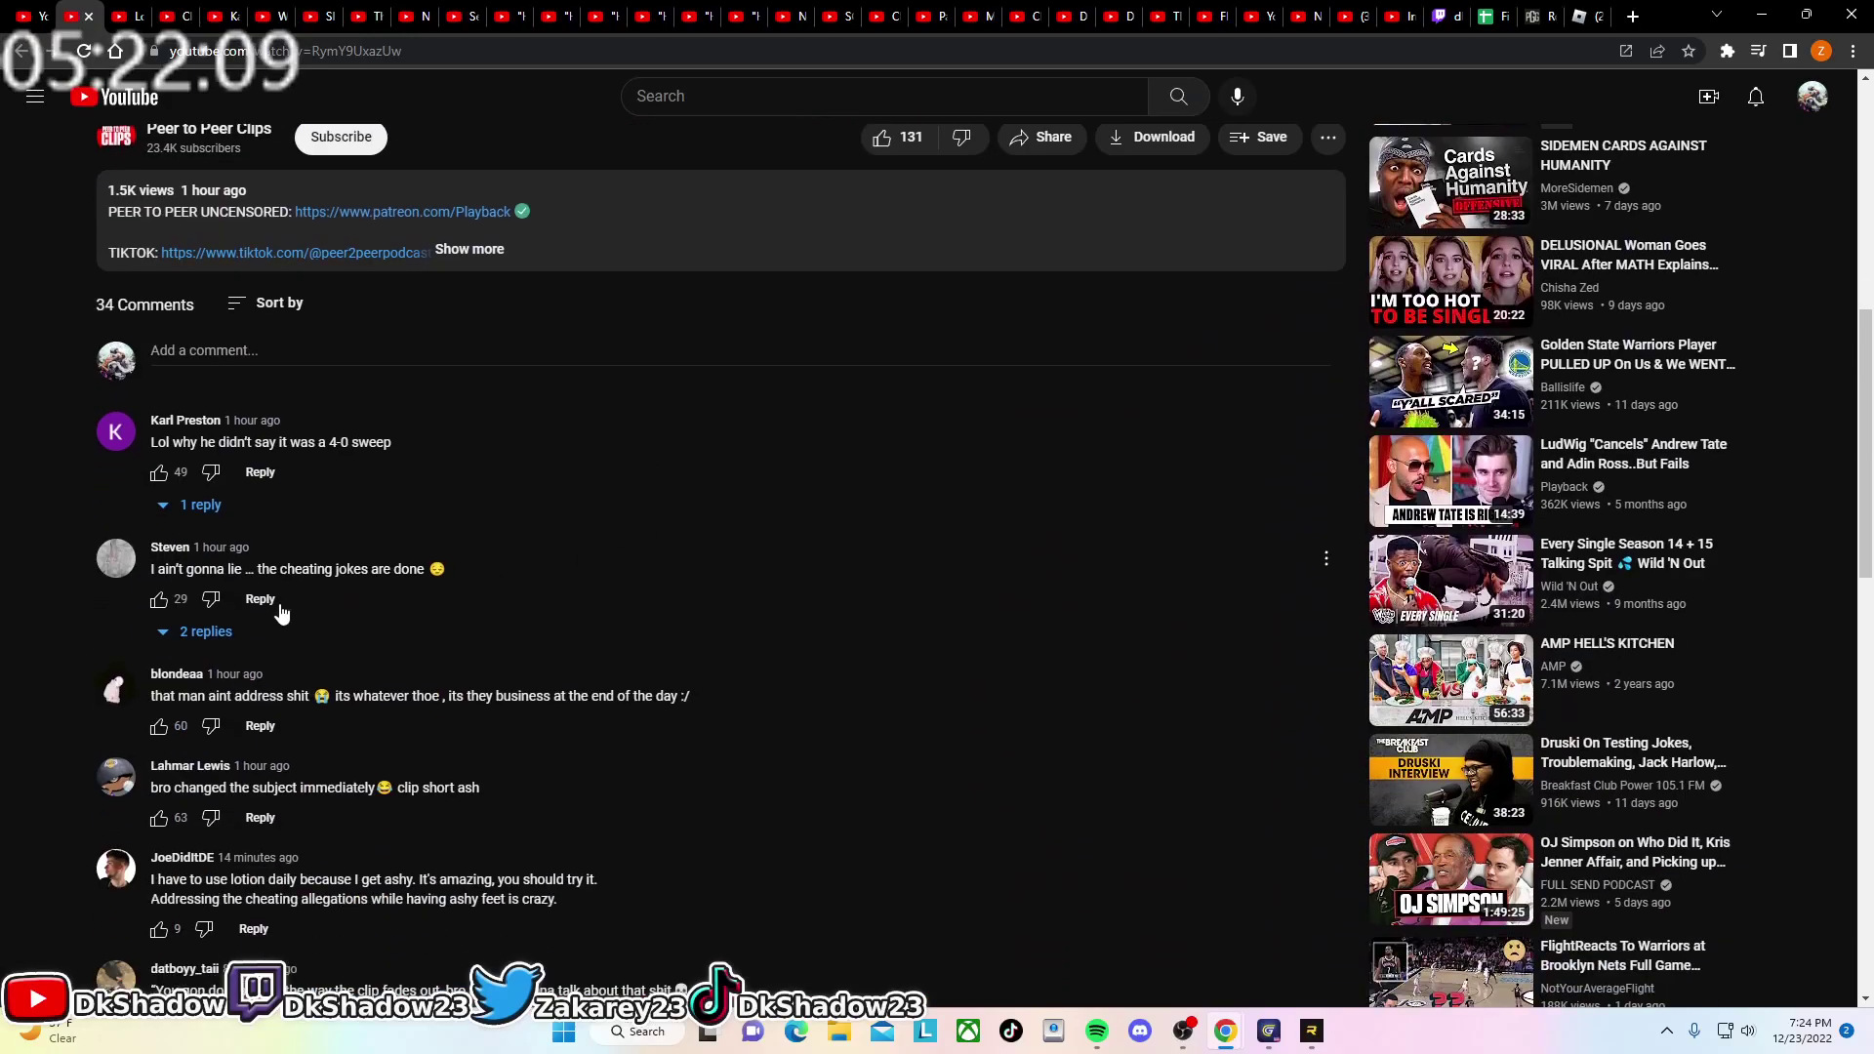
left_click_drag(234, 569, 365, 571)
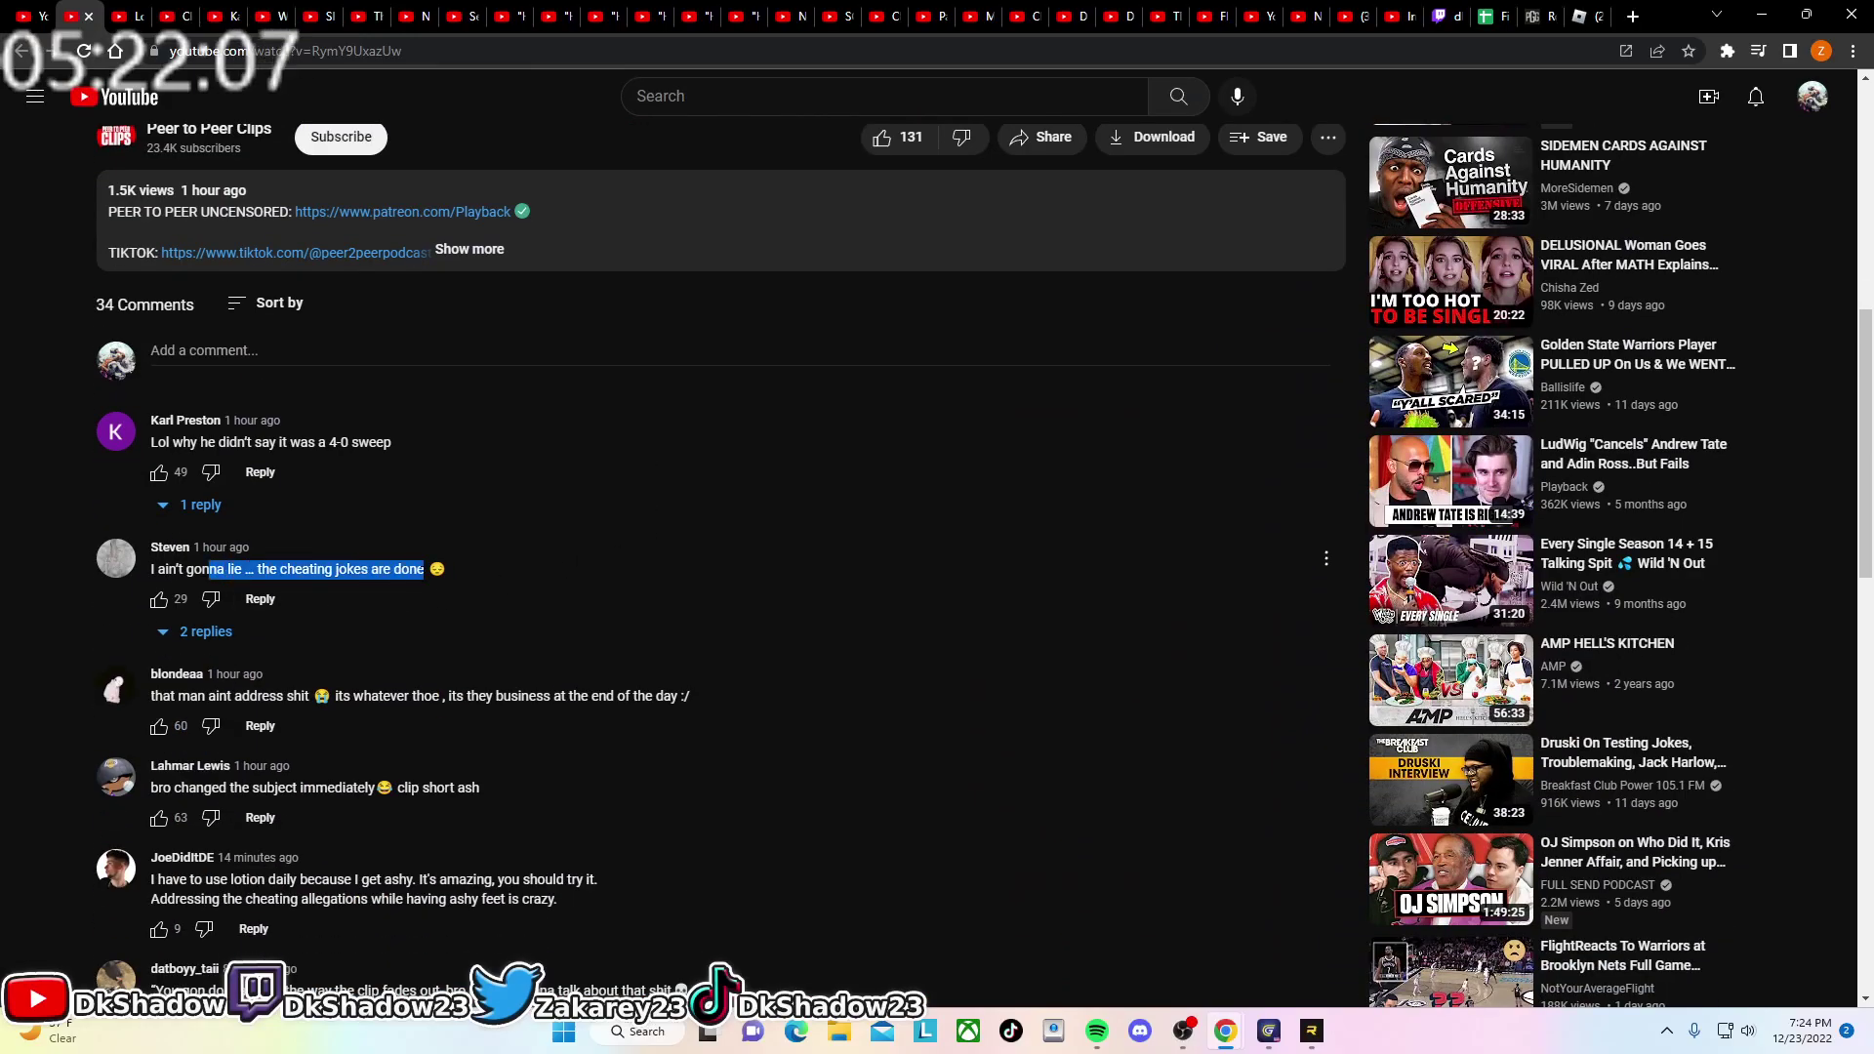
mouse_move(440, 696)
left_click_drag(188, 697, 605, 710)
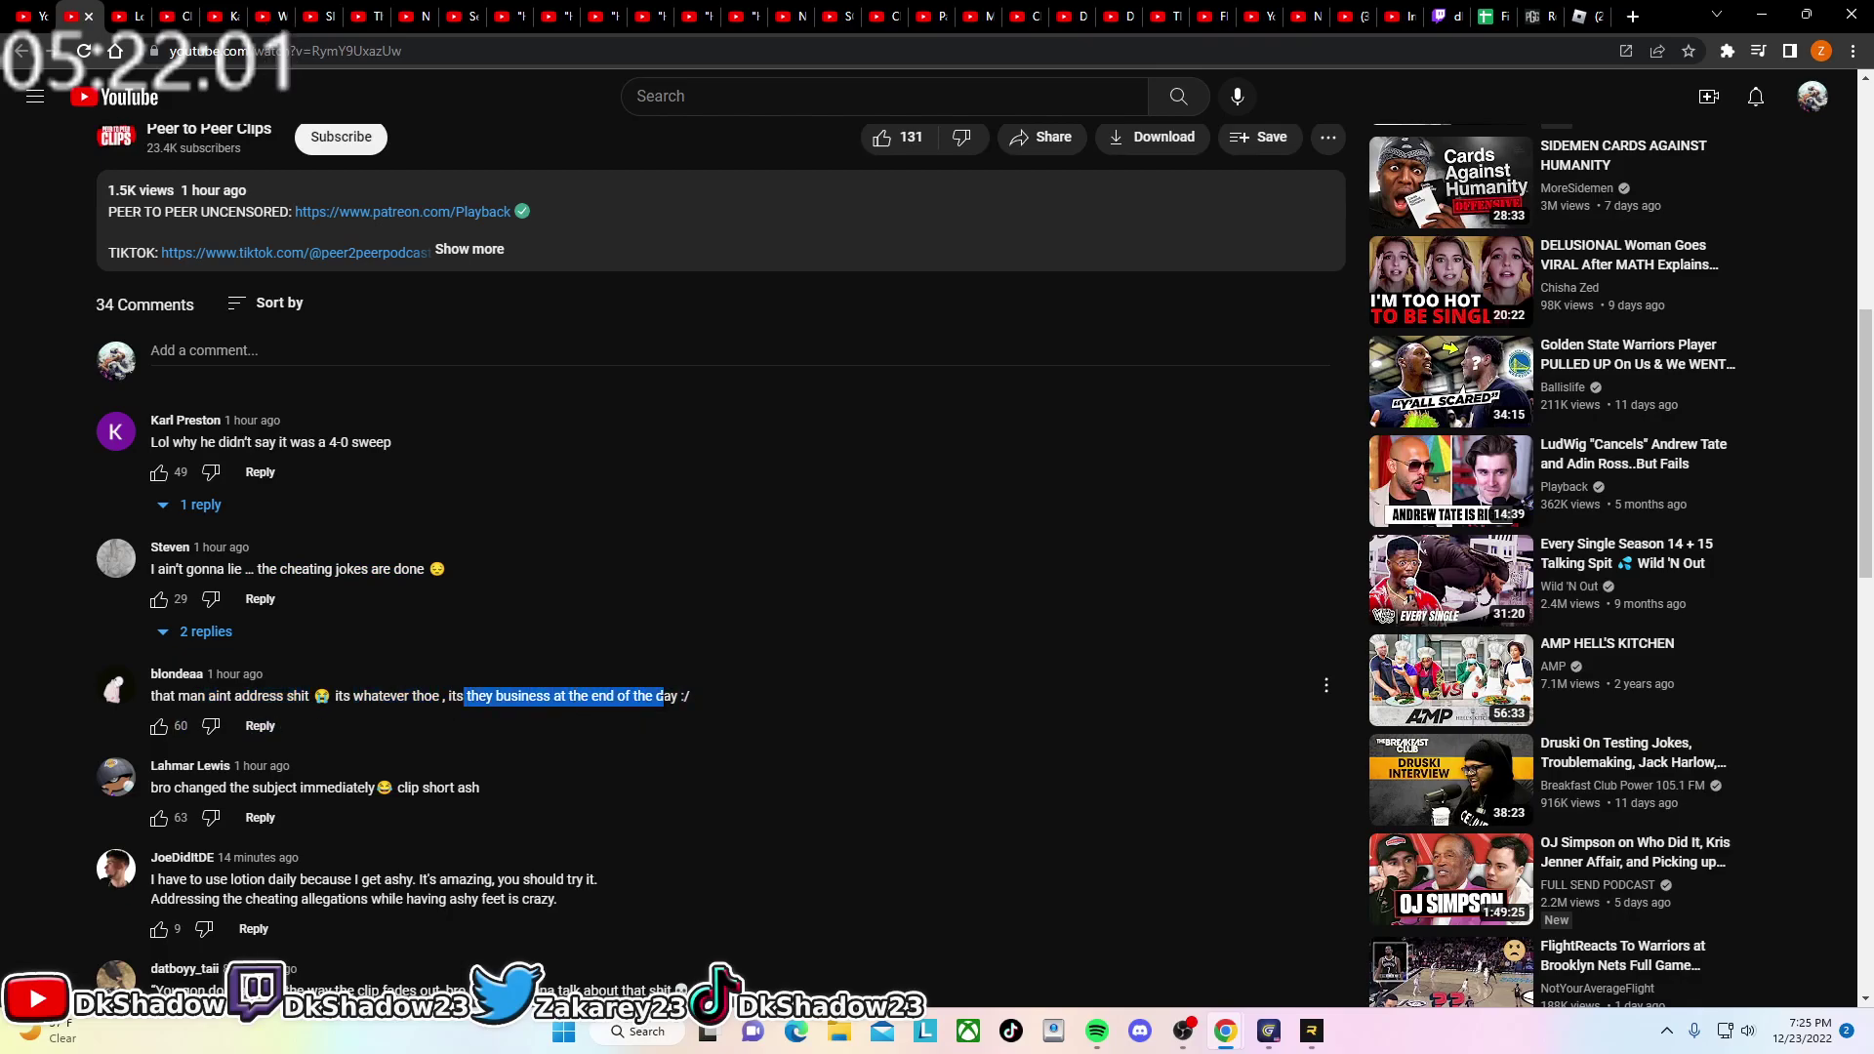
left_click(253, 721)
scroll(242, 651, "down", 1)
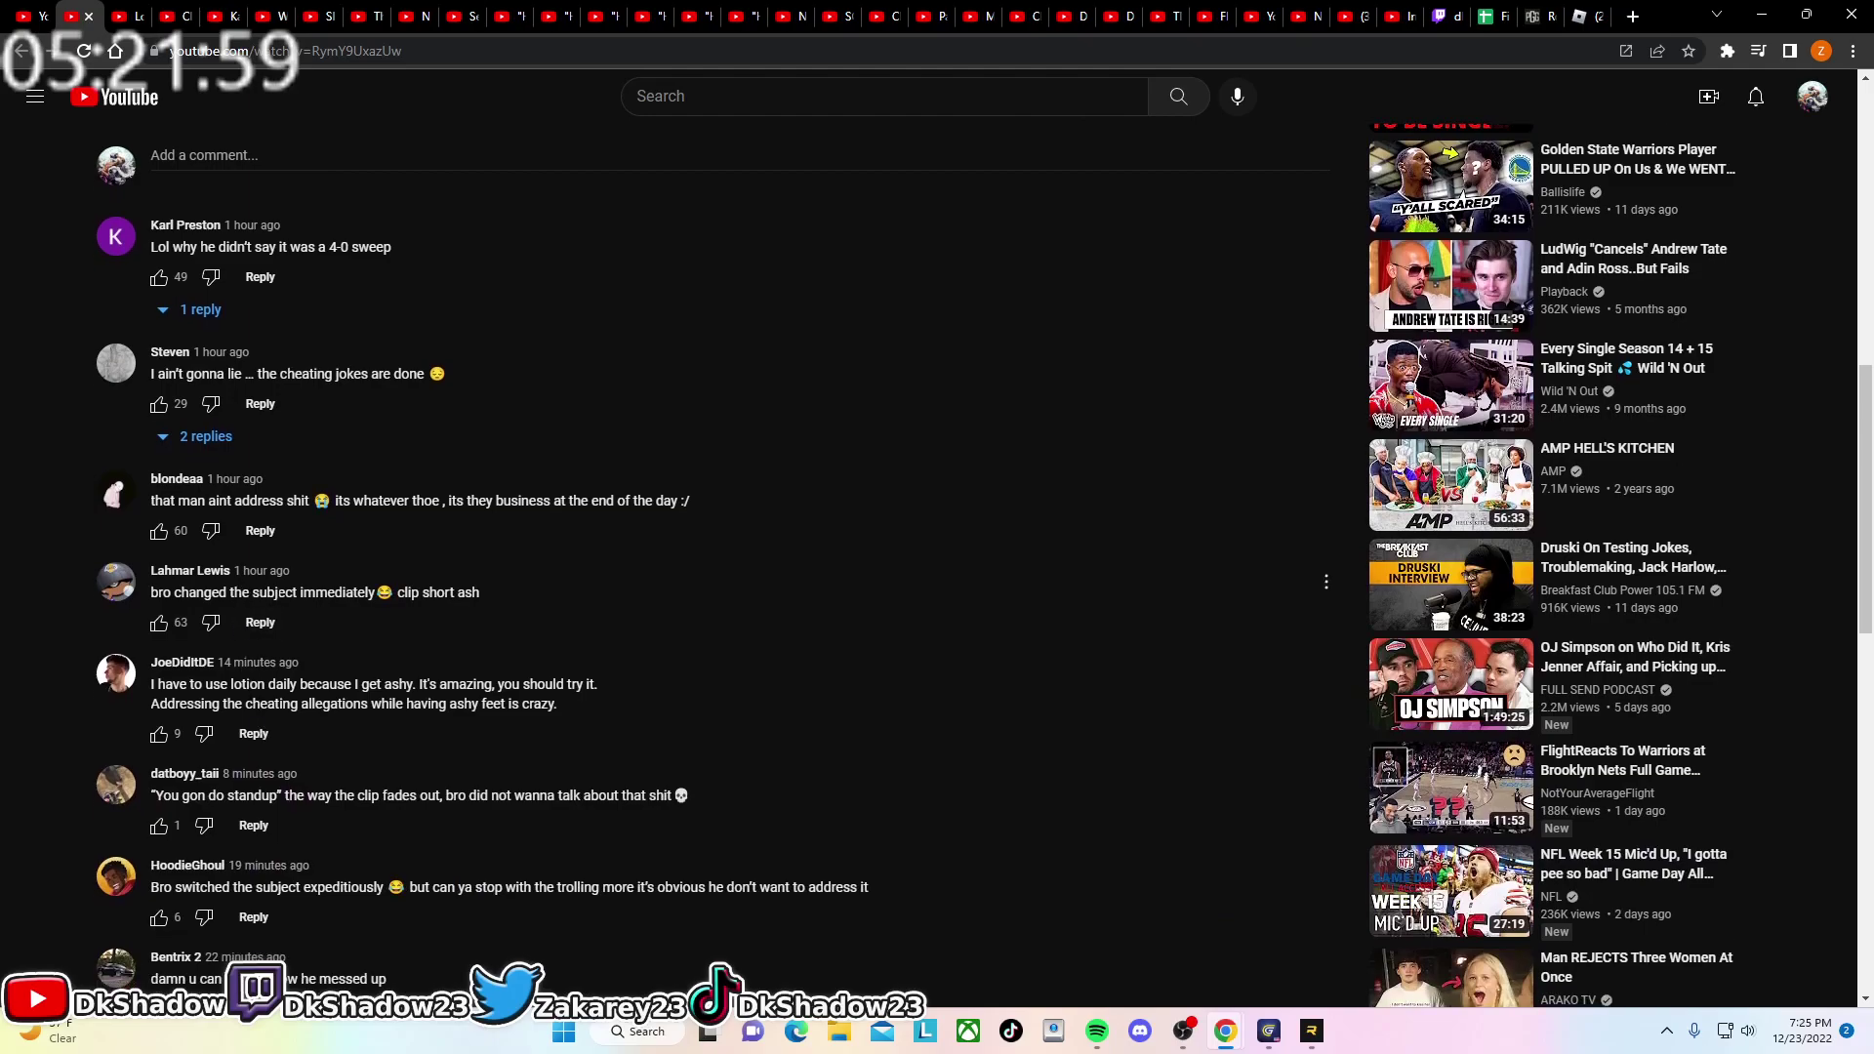
Highlight 'clip short', the lotion and ashy feet phrases, and 'did not wanna talk', clearing each
left_click_drag(399, 593, 457, 593)
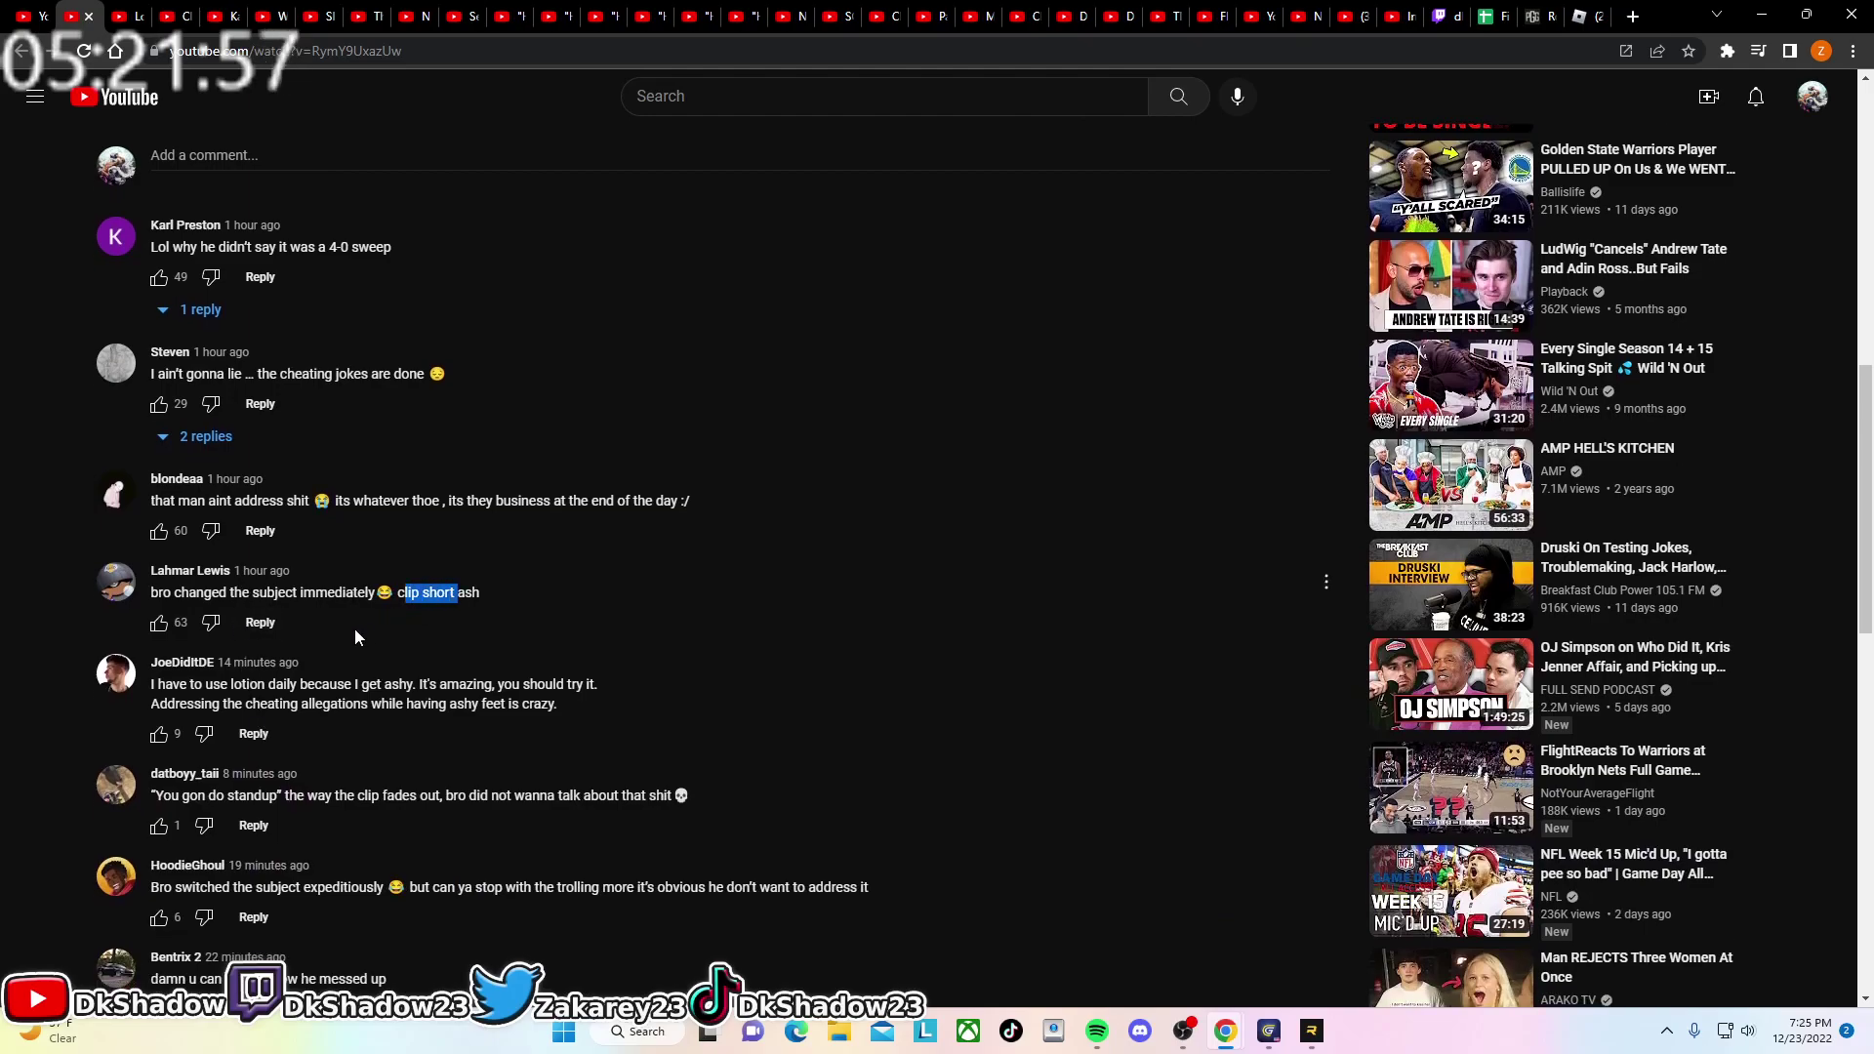
scroll(302, 661, "down", 1)
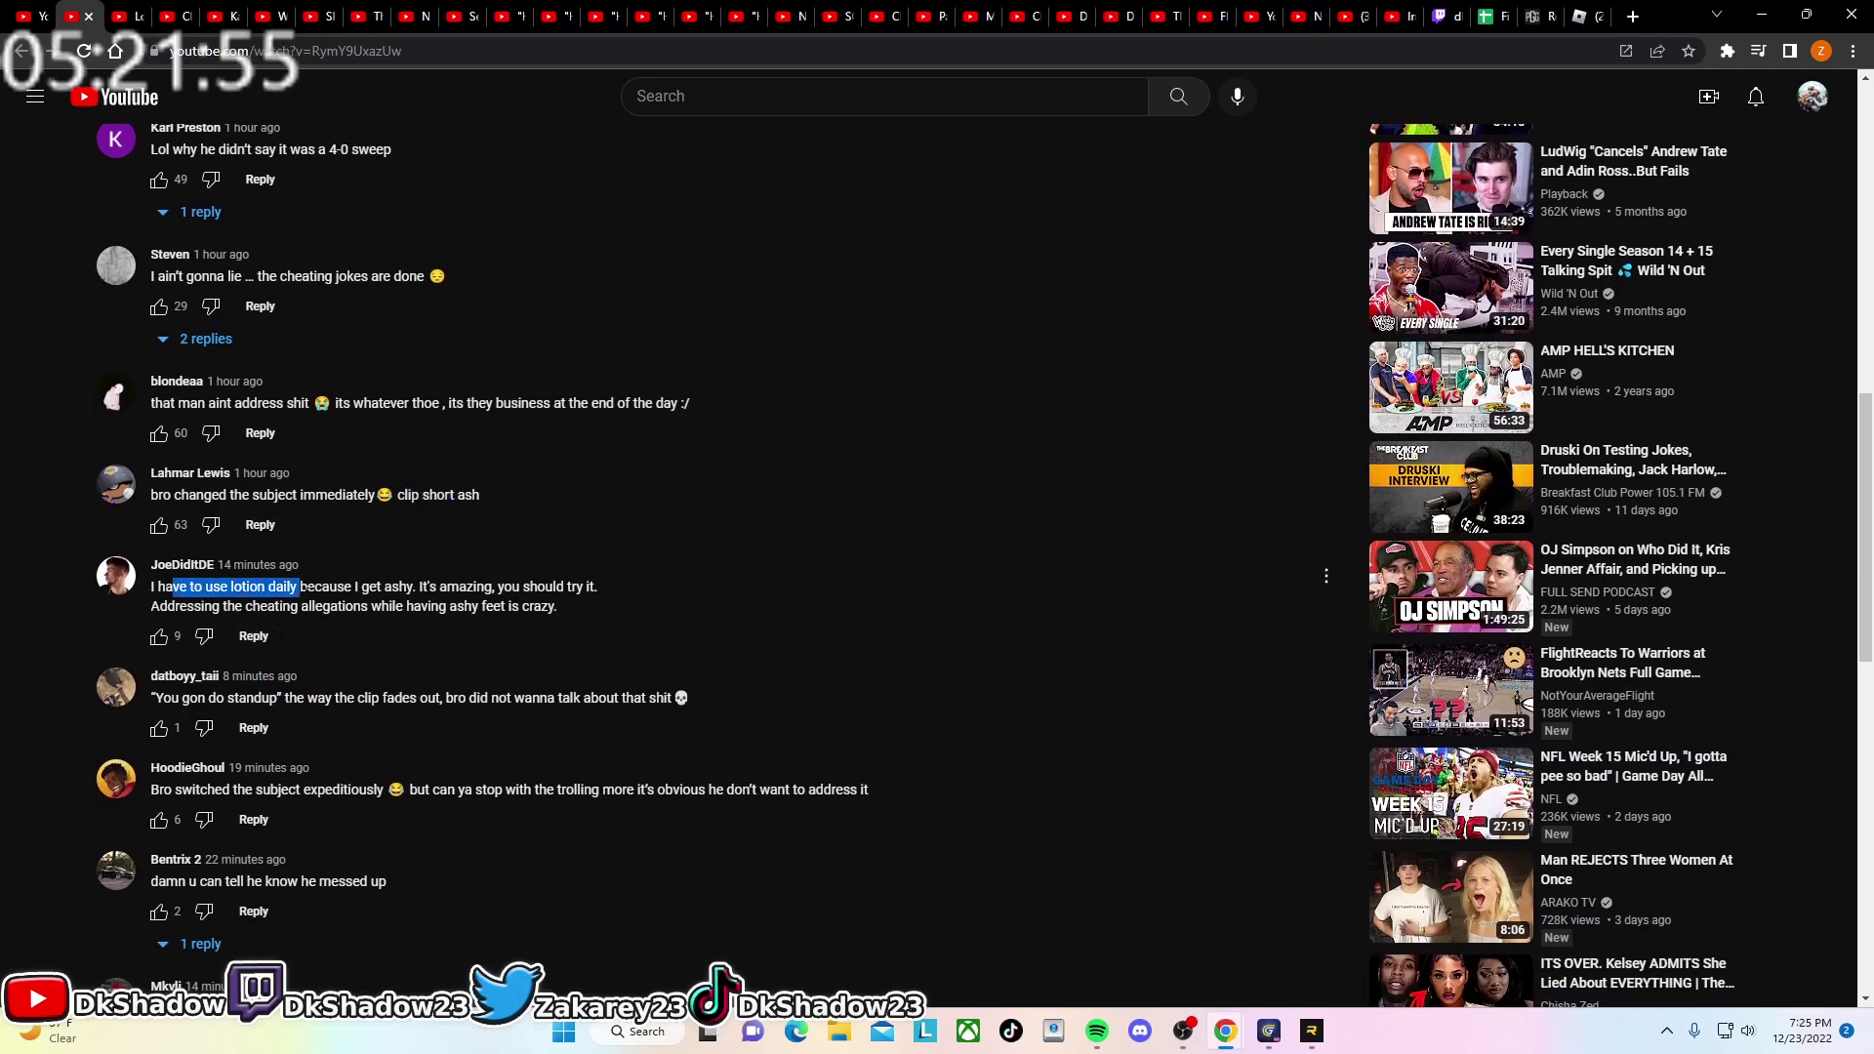
mouse_move(299, 592)
left_mouse_down()
mouse_move(557, 610)
mouse_move(382, 591)
mouse_move(519, 587)
left_mouse_up()
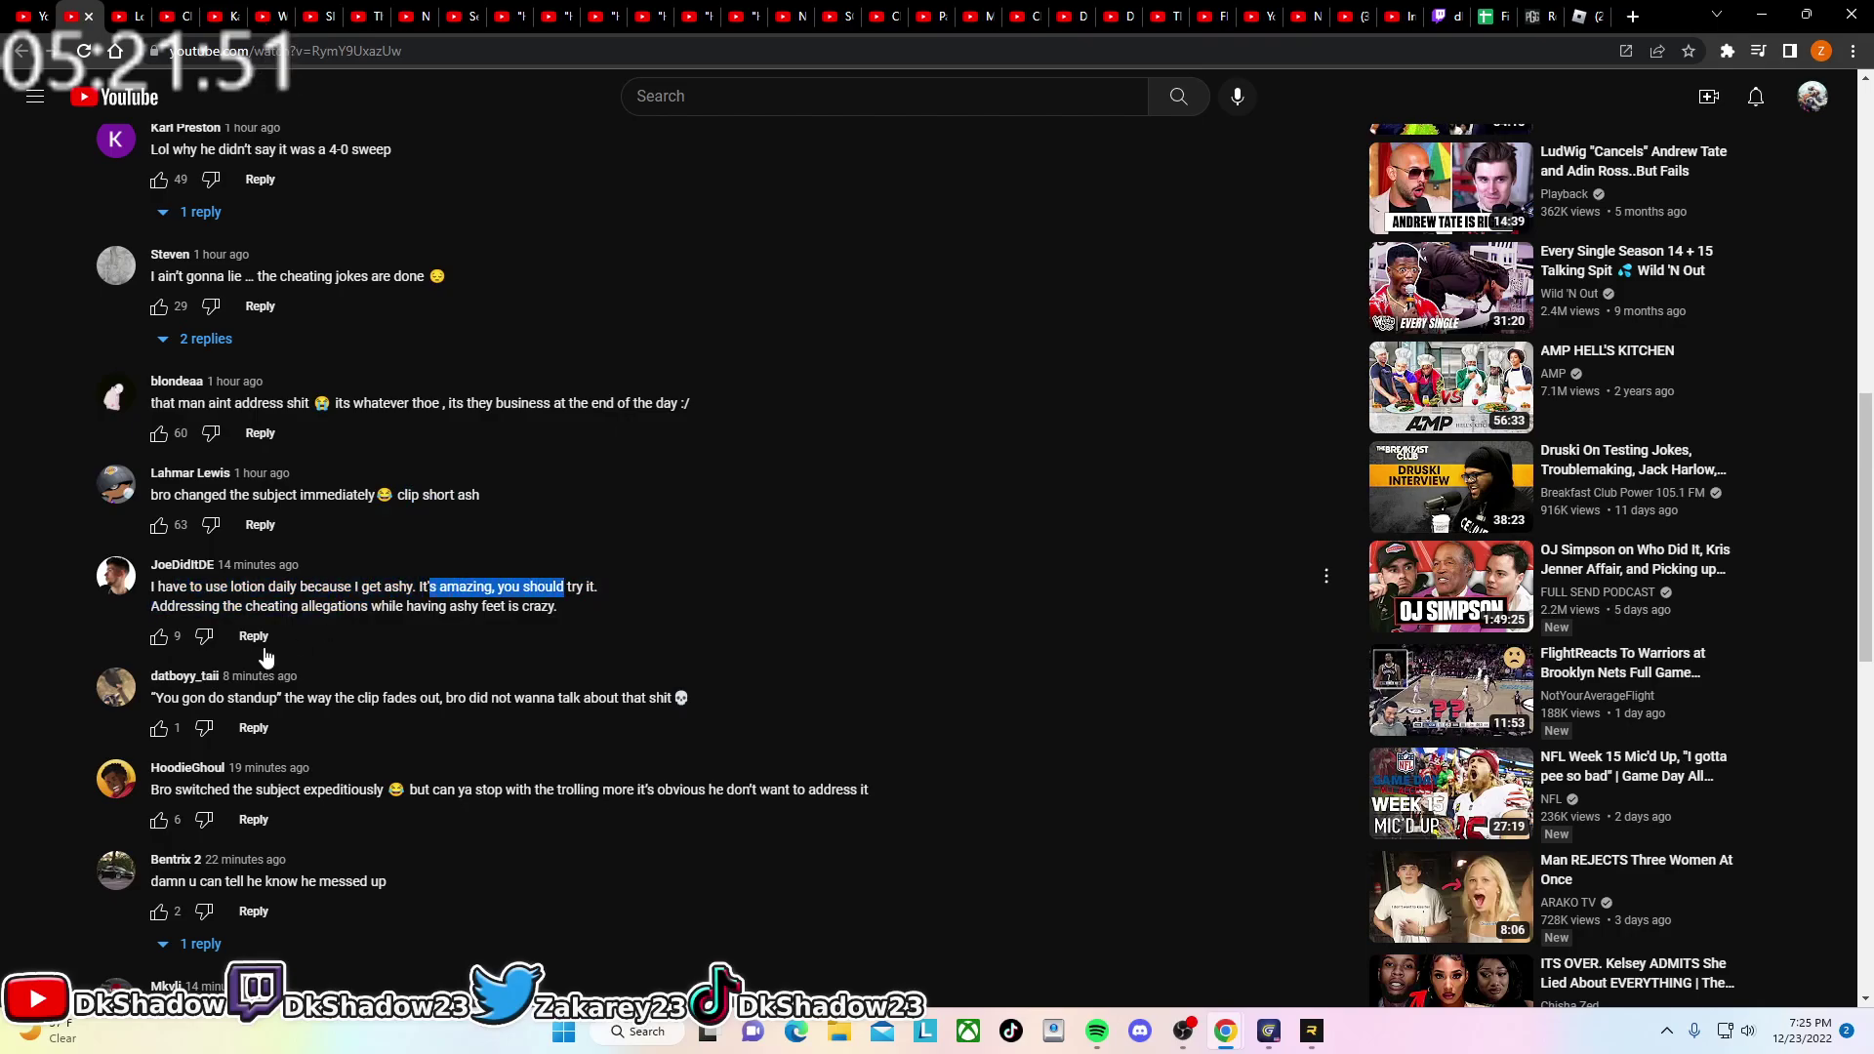
left_click_drag(215, 607, 331, 606)
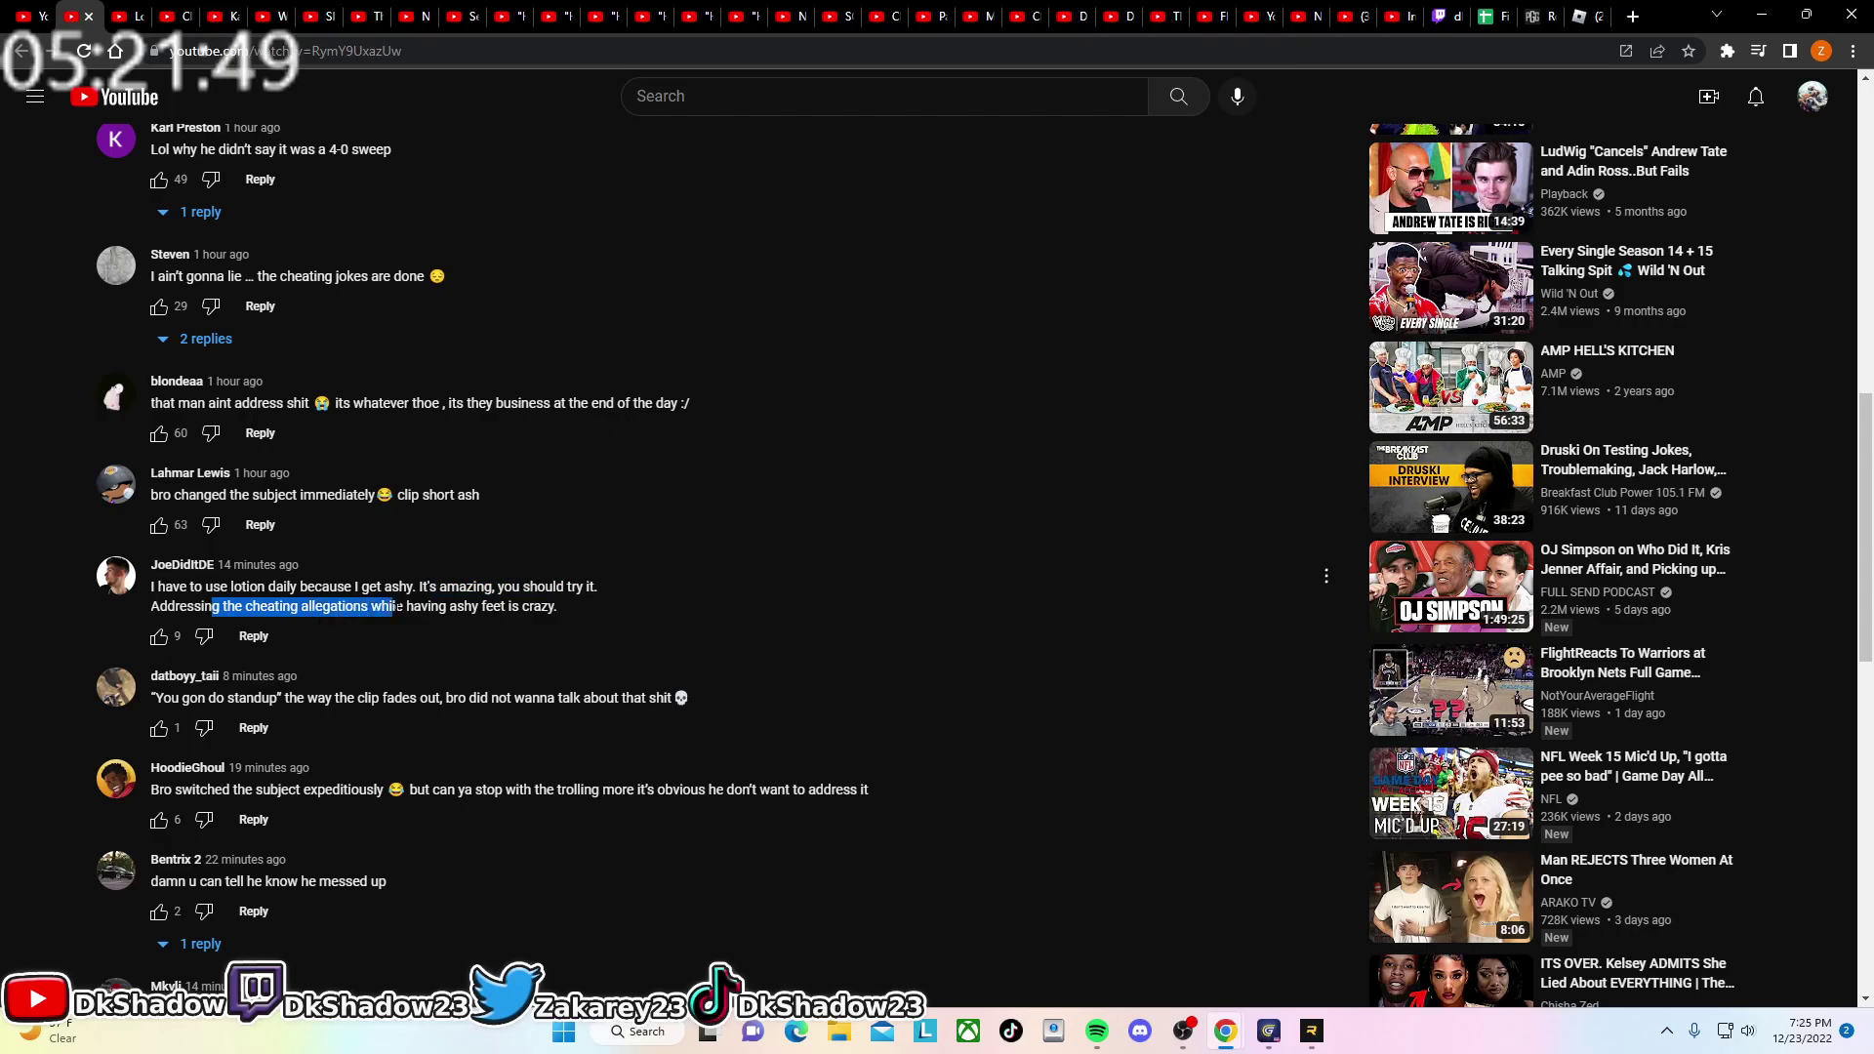
left_click_drag(479, 606, 508, 607)
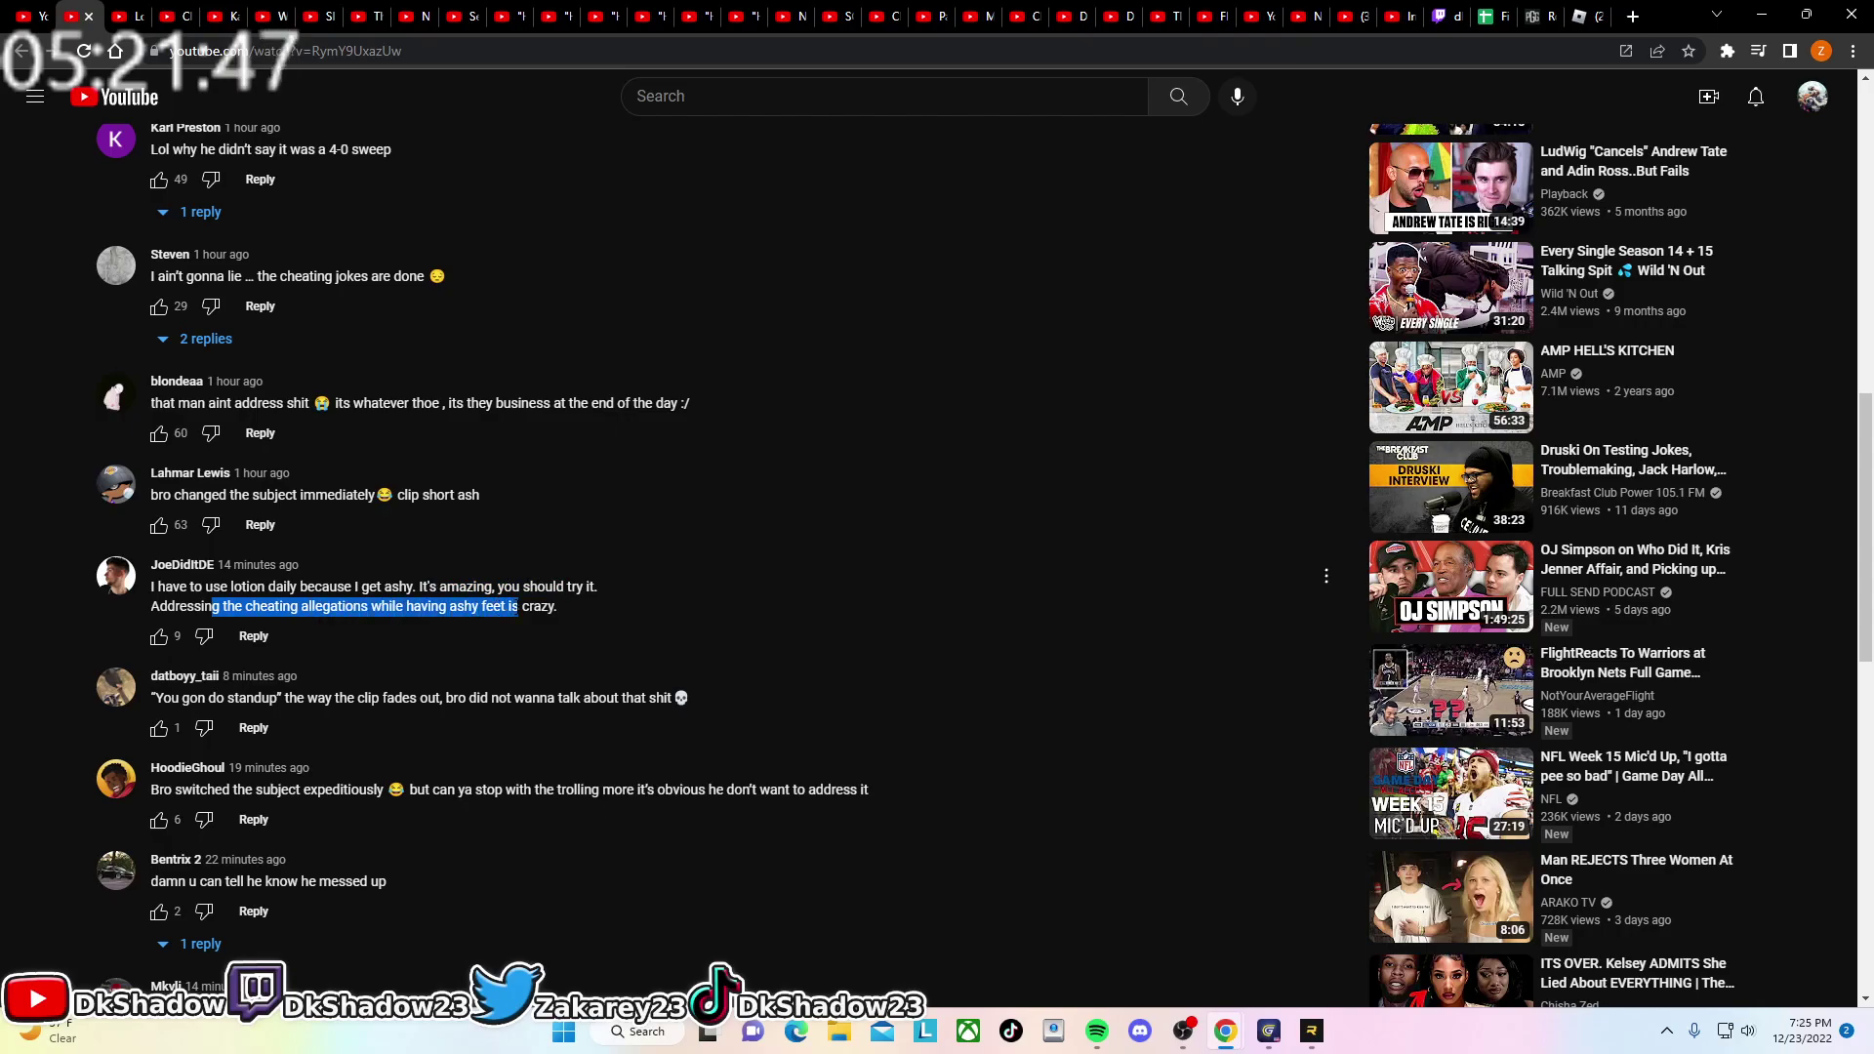
left_click(490, 589)
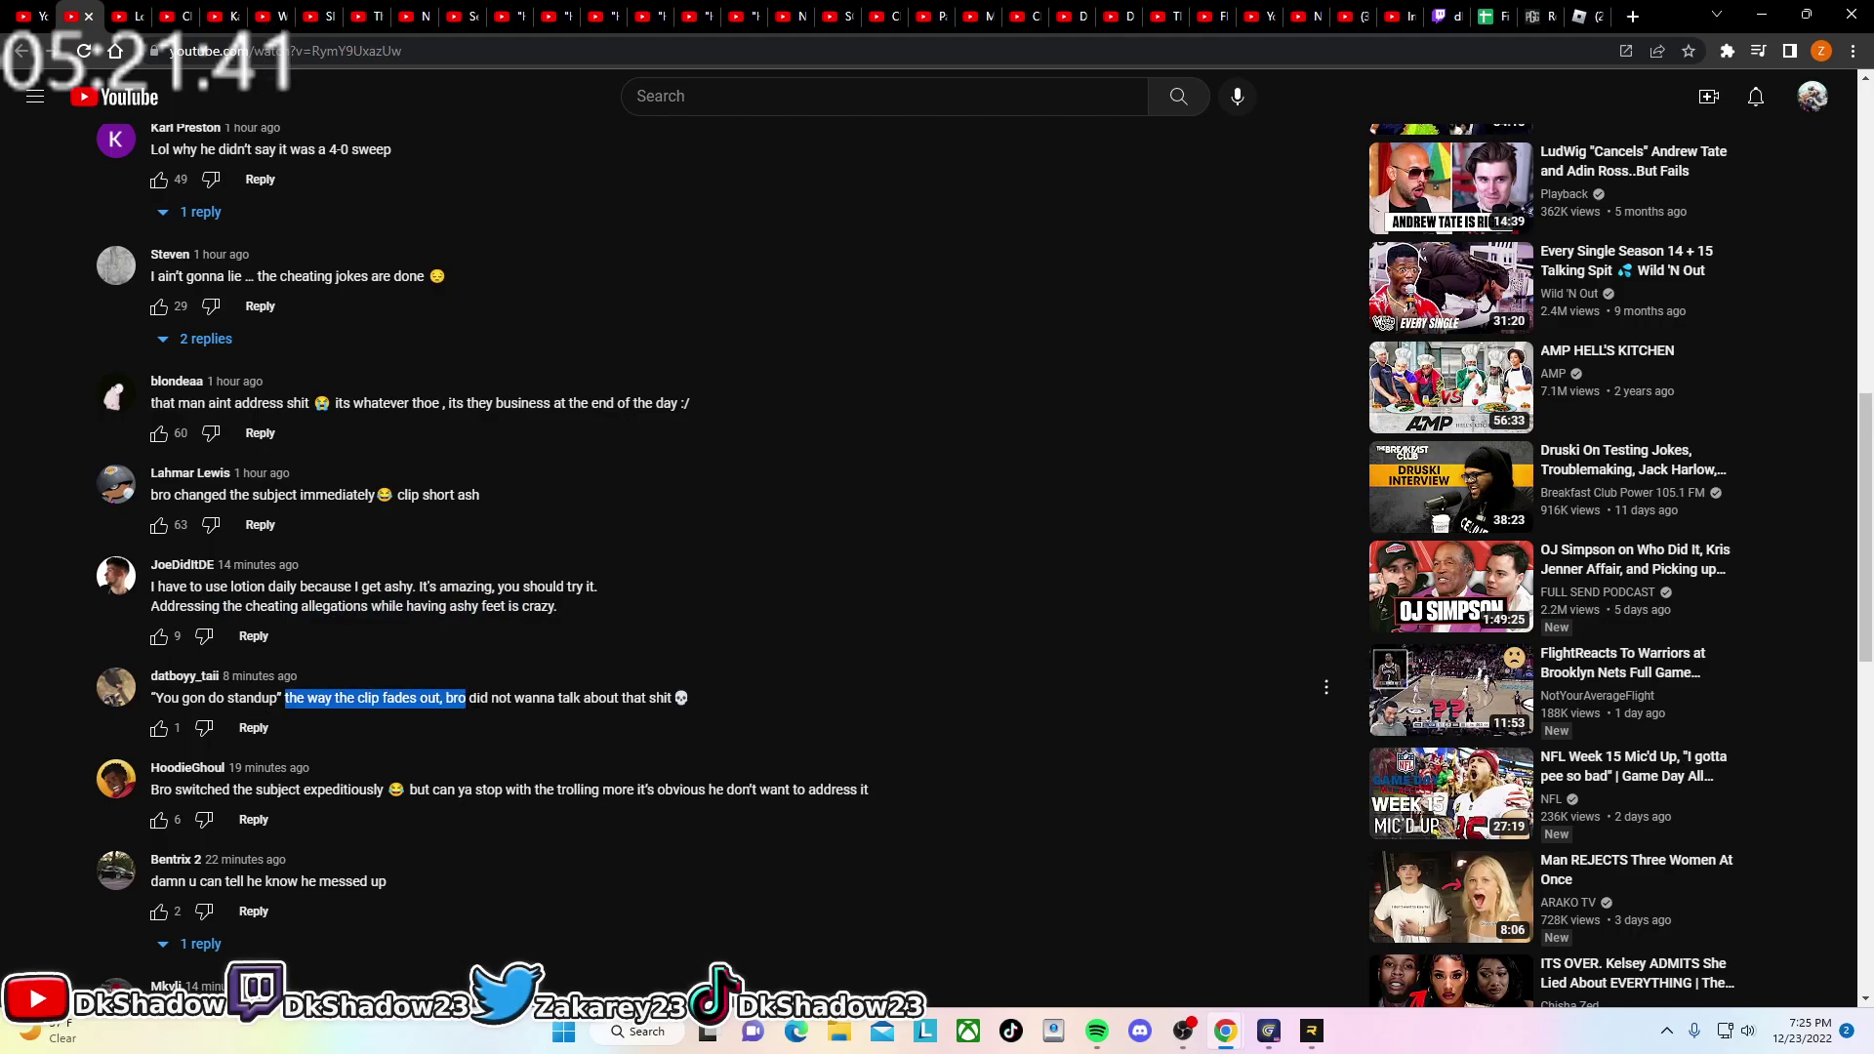
left_click_drag(469, 697, 579, 697)
left_click(636, 708)
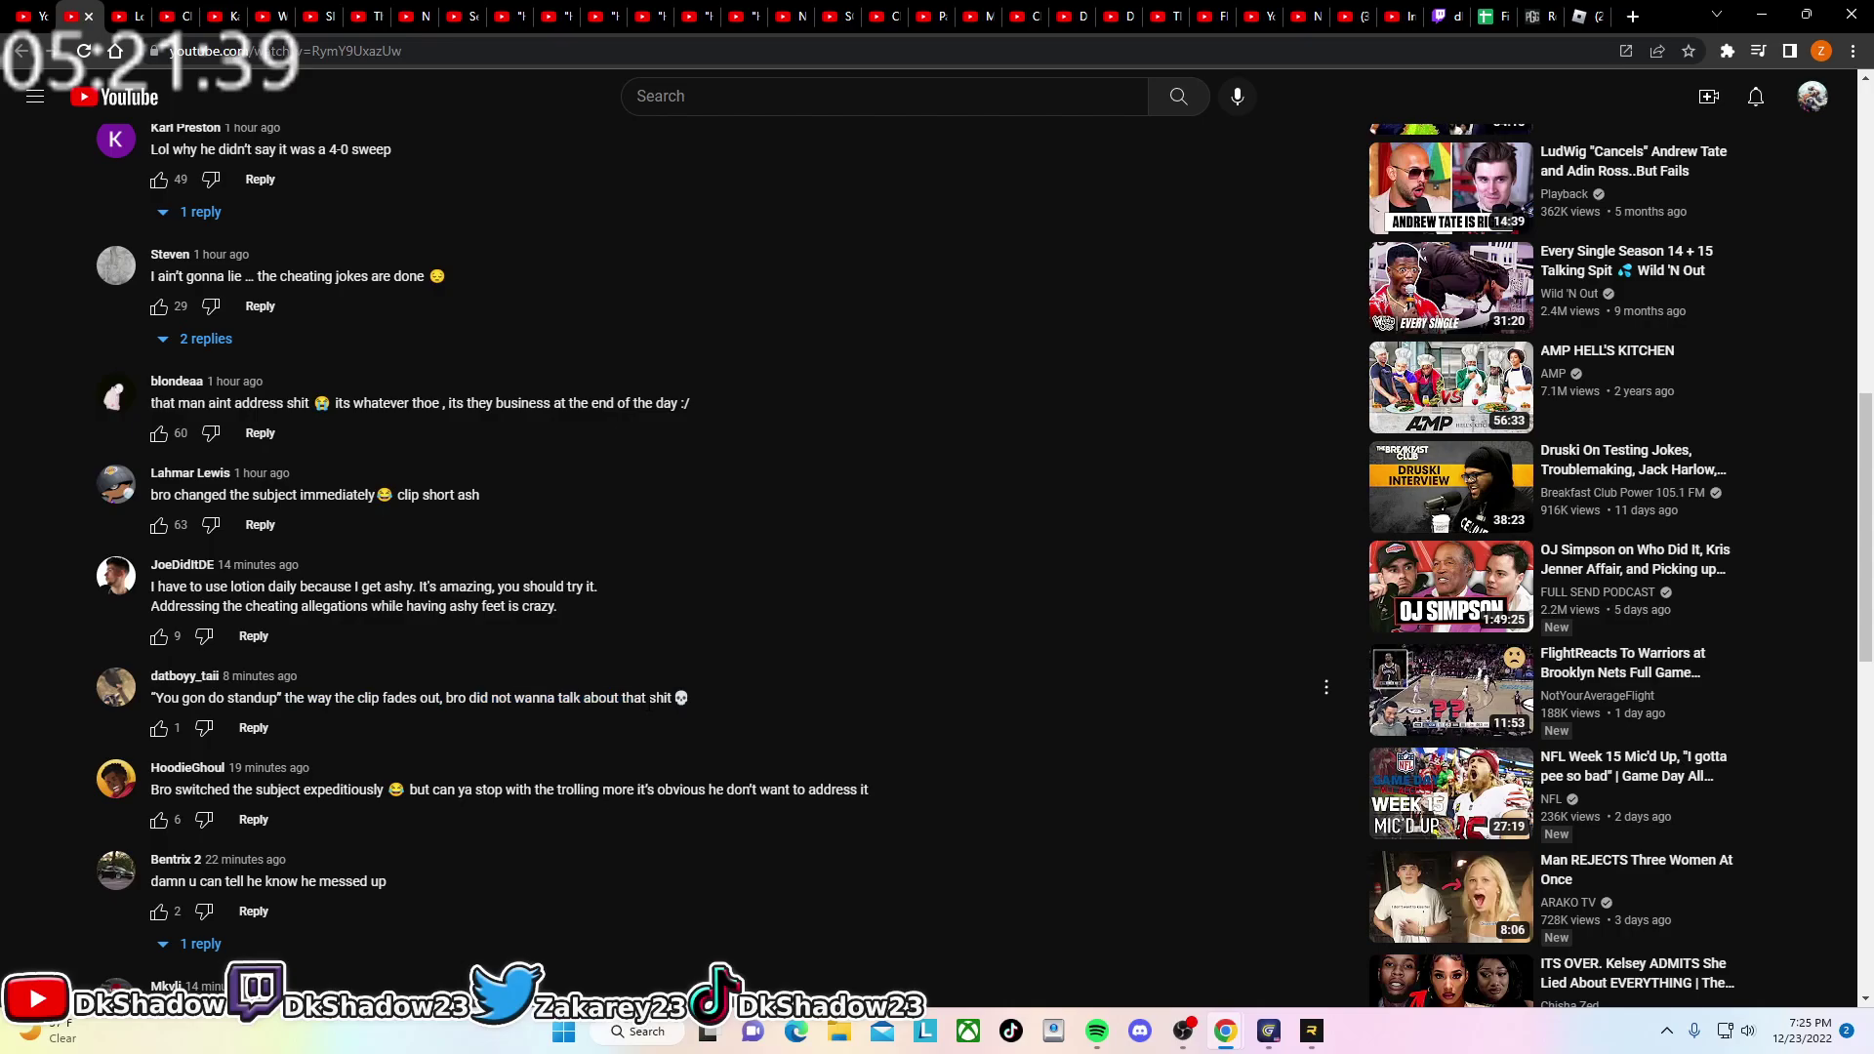
scroll(523, 692, "down", 2)
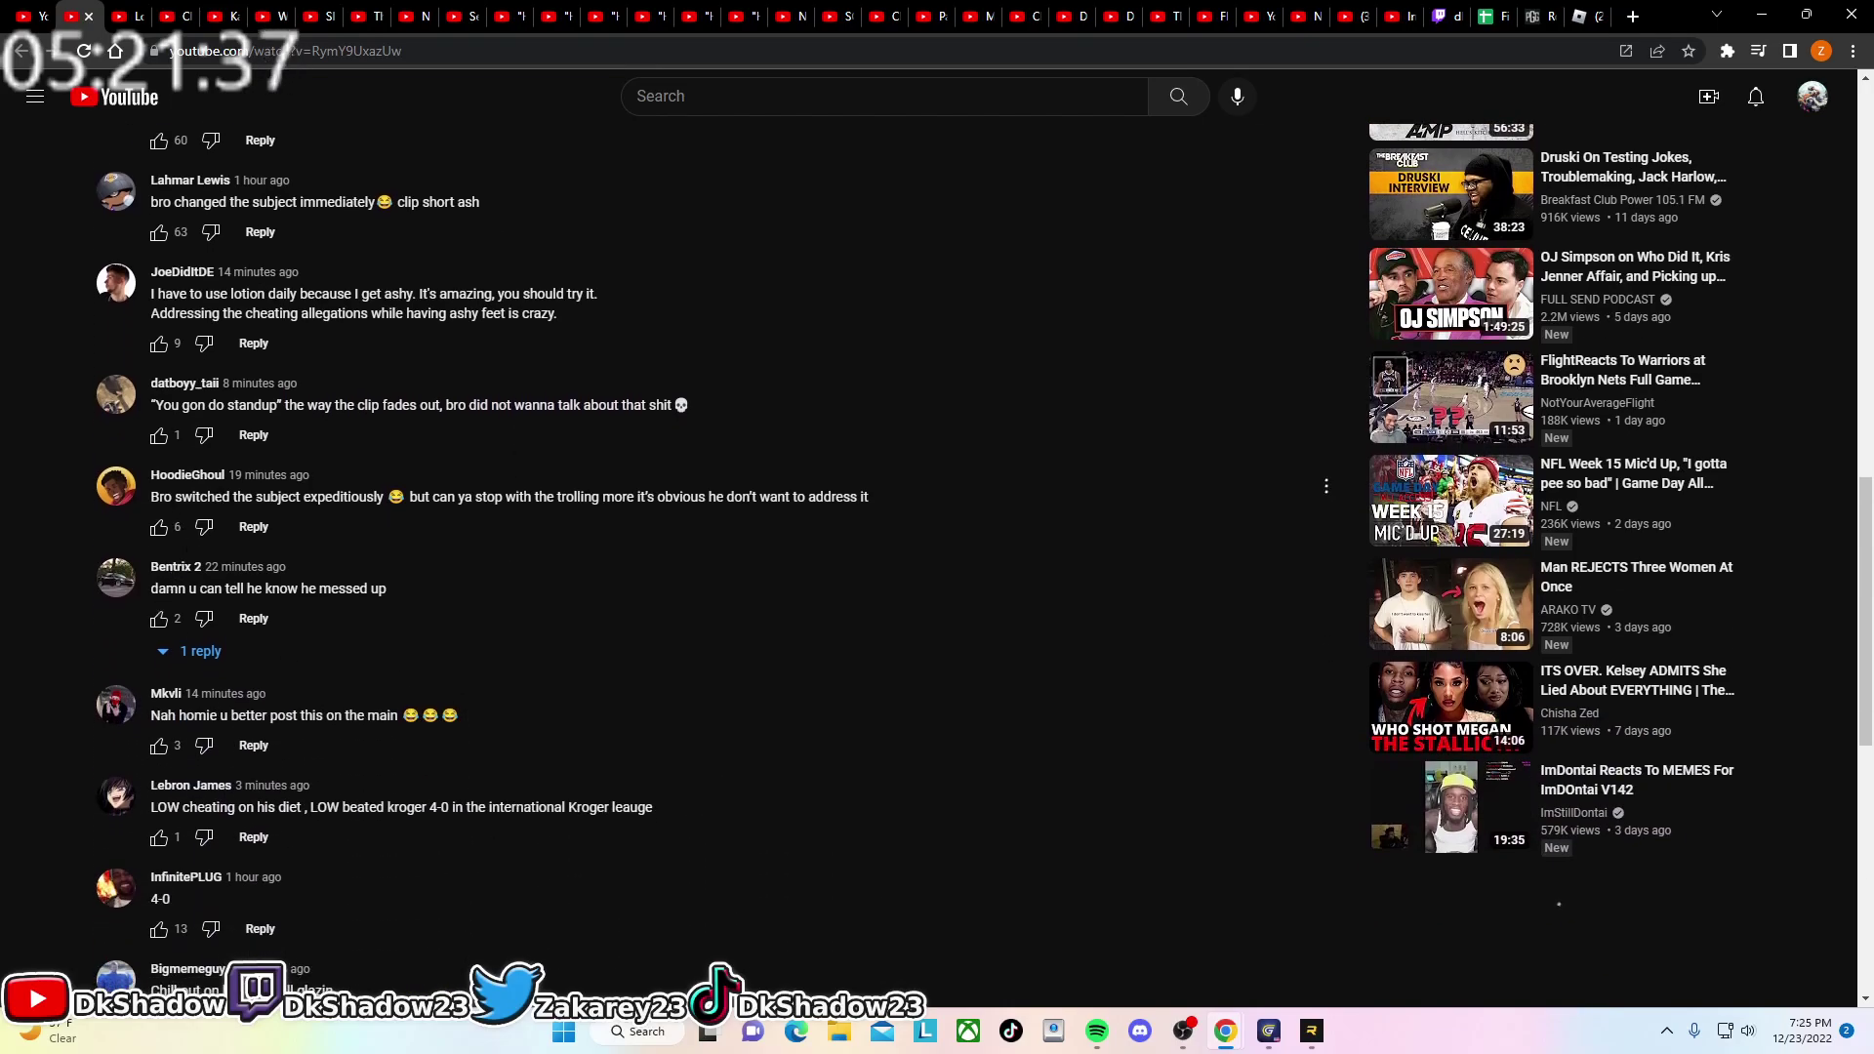
scroll(549, 905, "up", 5)
scroll(549, 906, "up", 4)
scroll(557, 864, "up", 3)
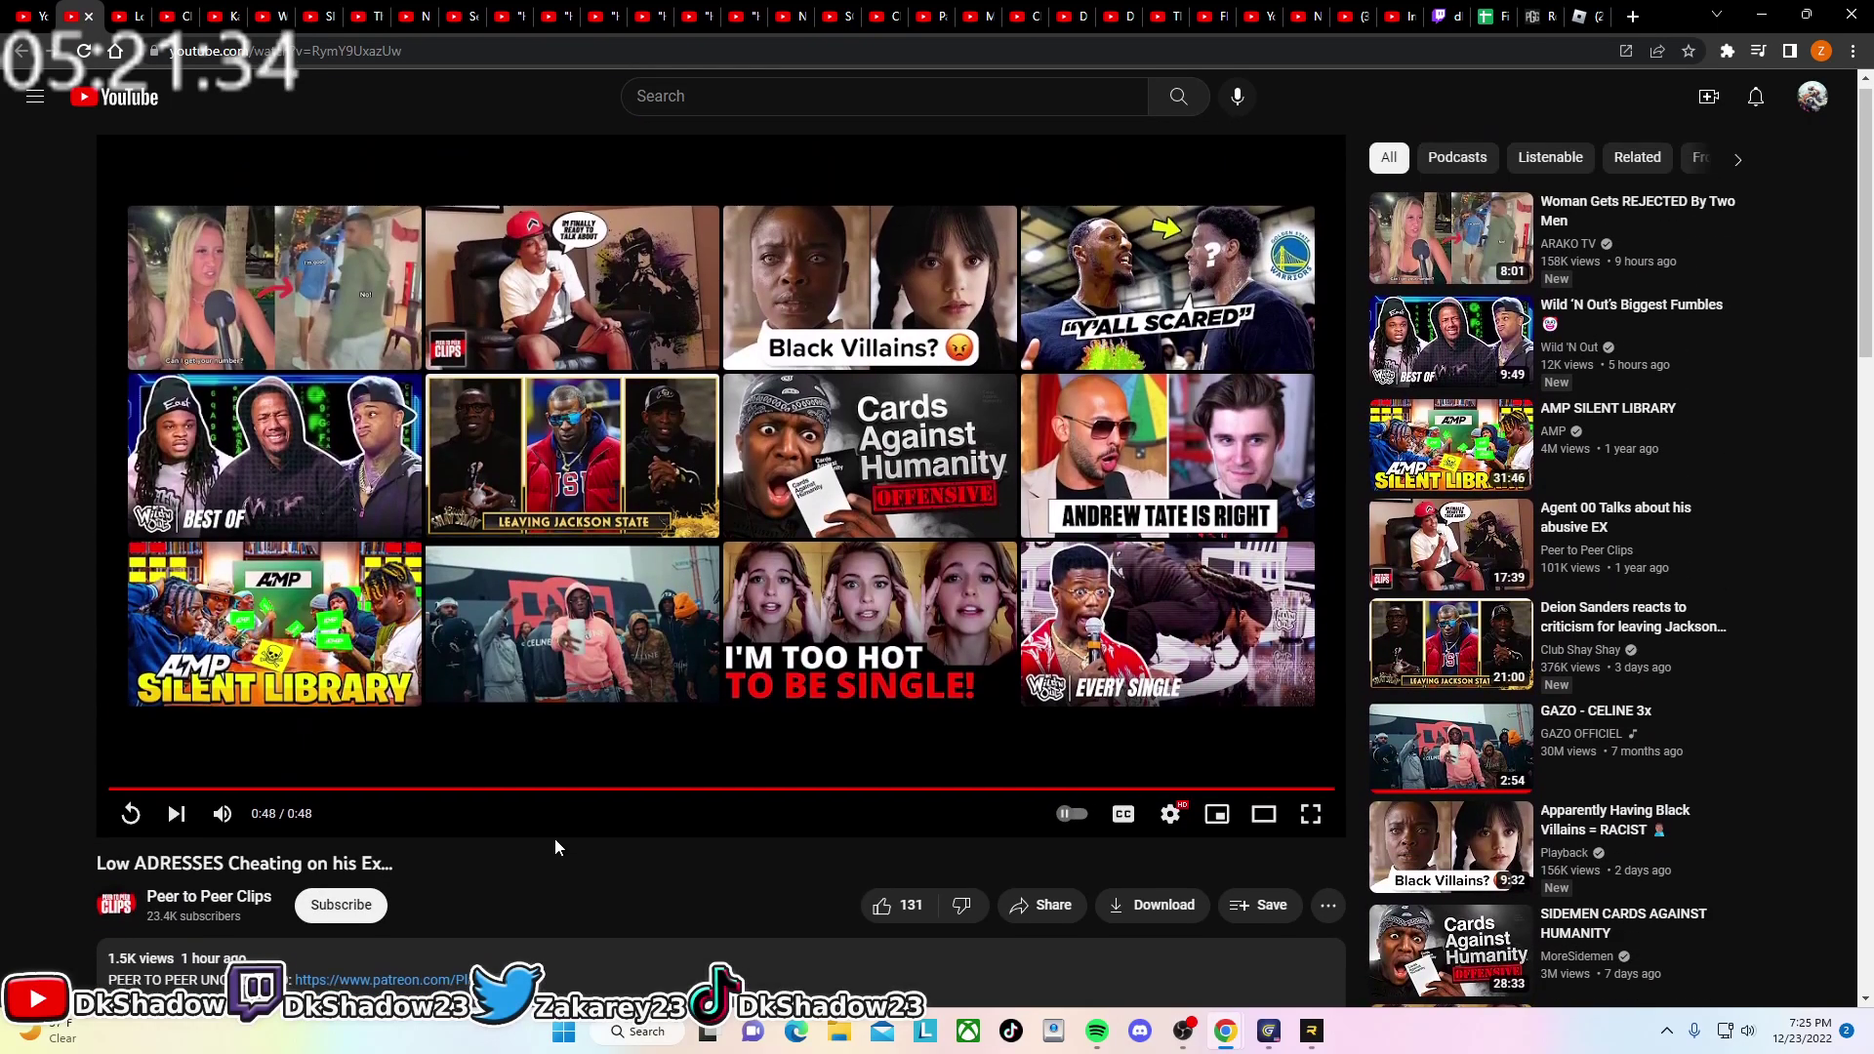
scroll(557, 834, "down", 3)
Expand the clip's full description with Show more
left_click(494, 544)
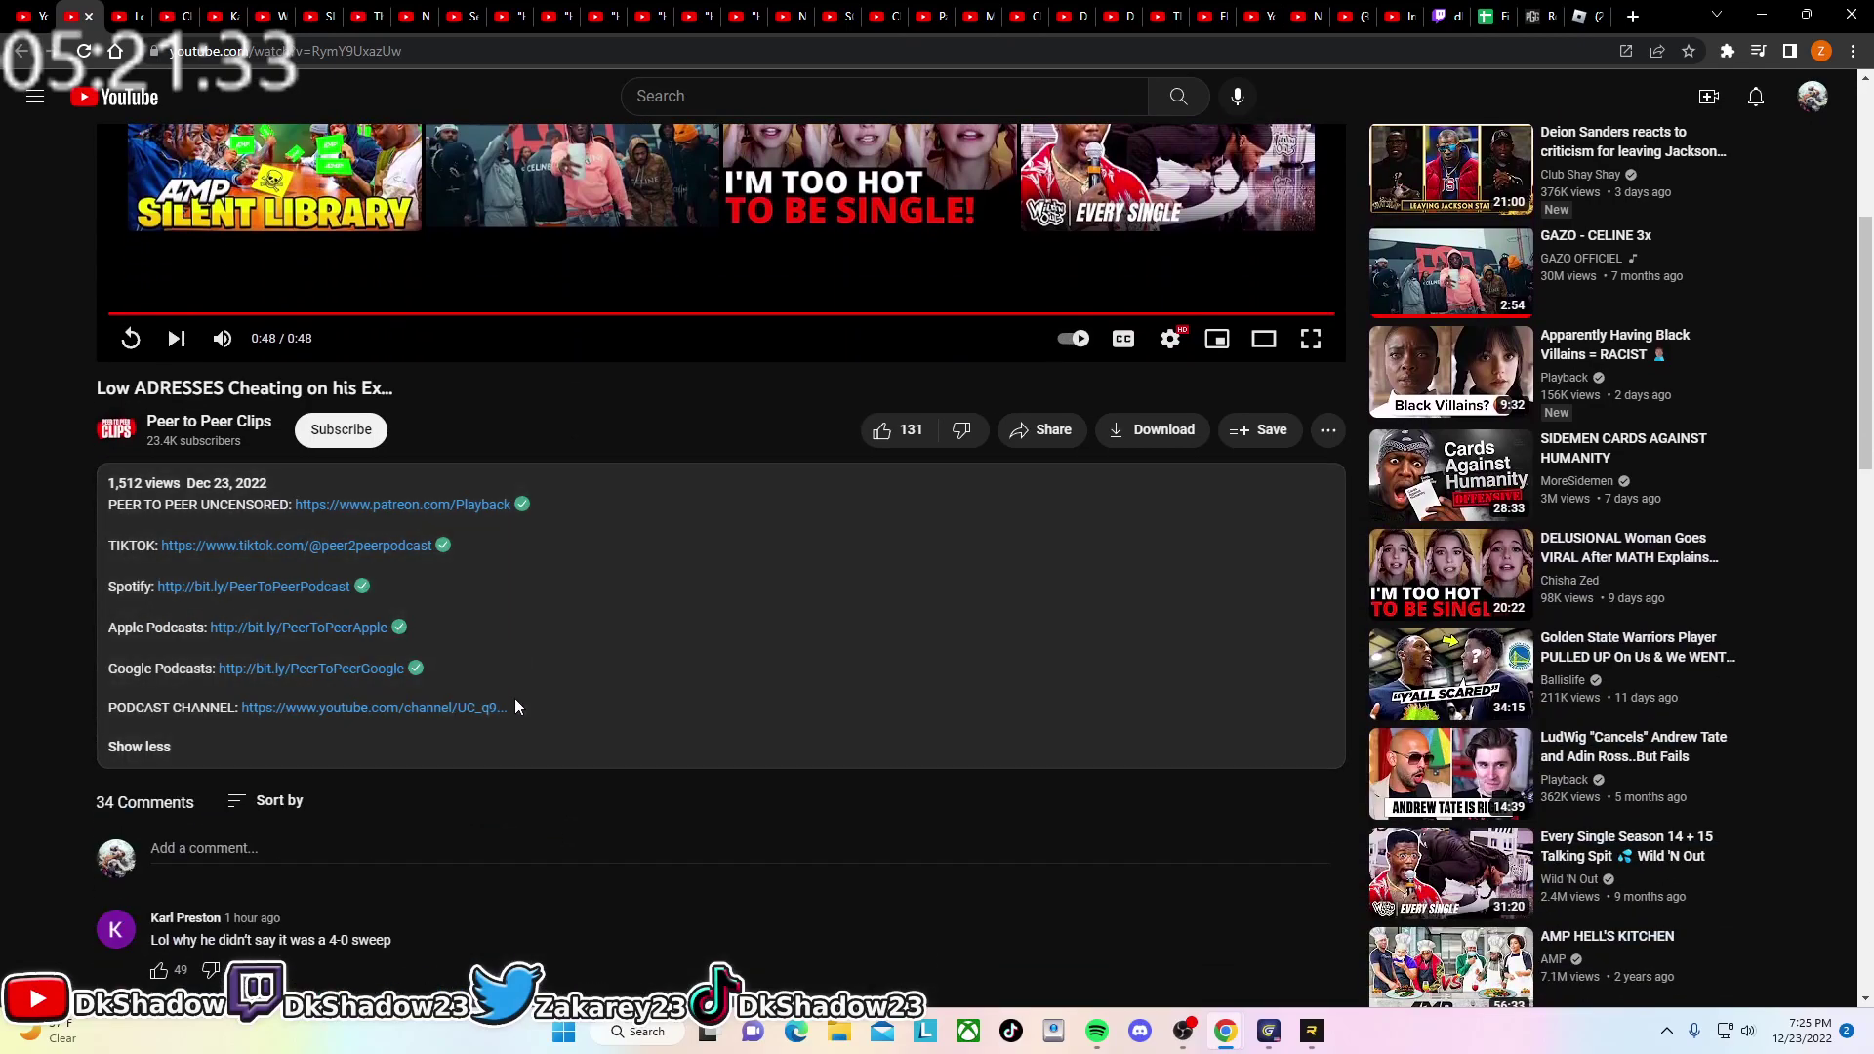
scroll(508, 839, "up", 1)
scroll(587, 835, "up", 2)
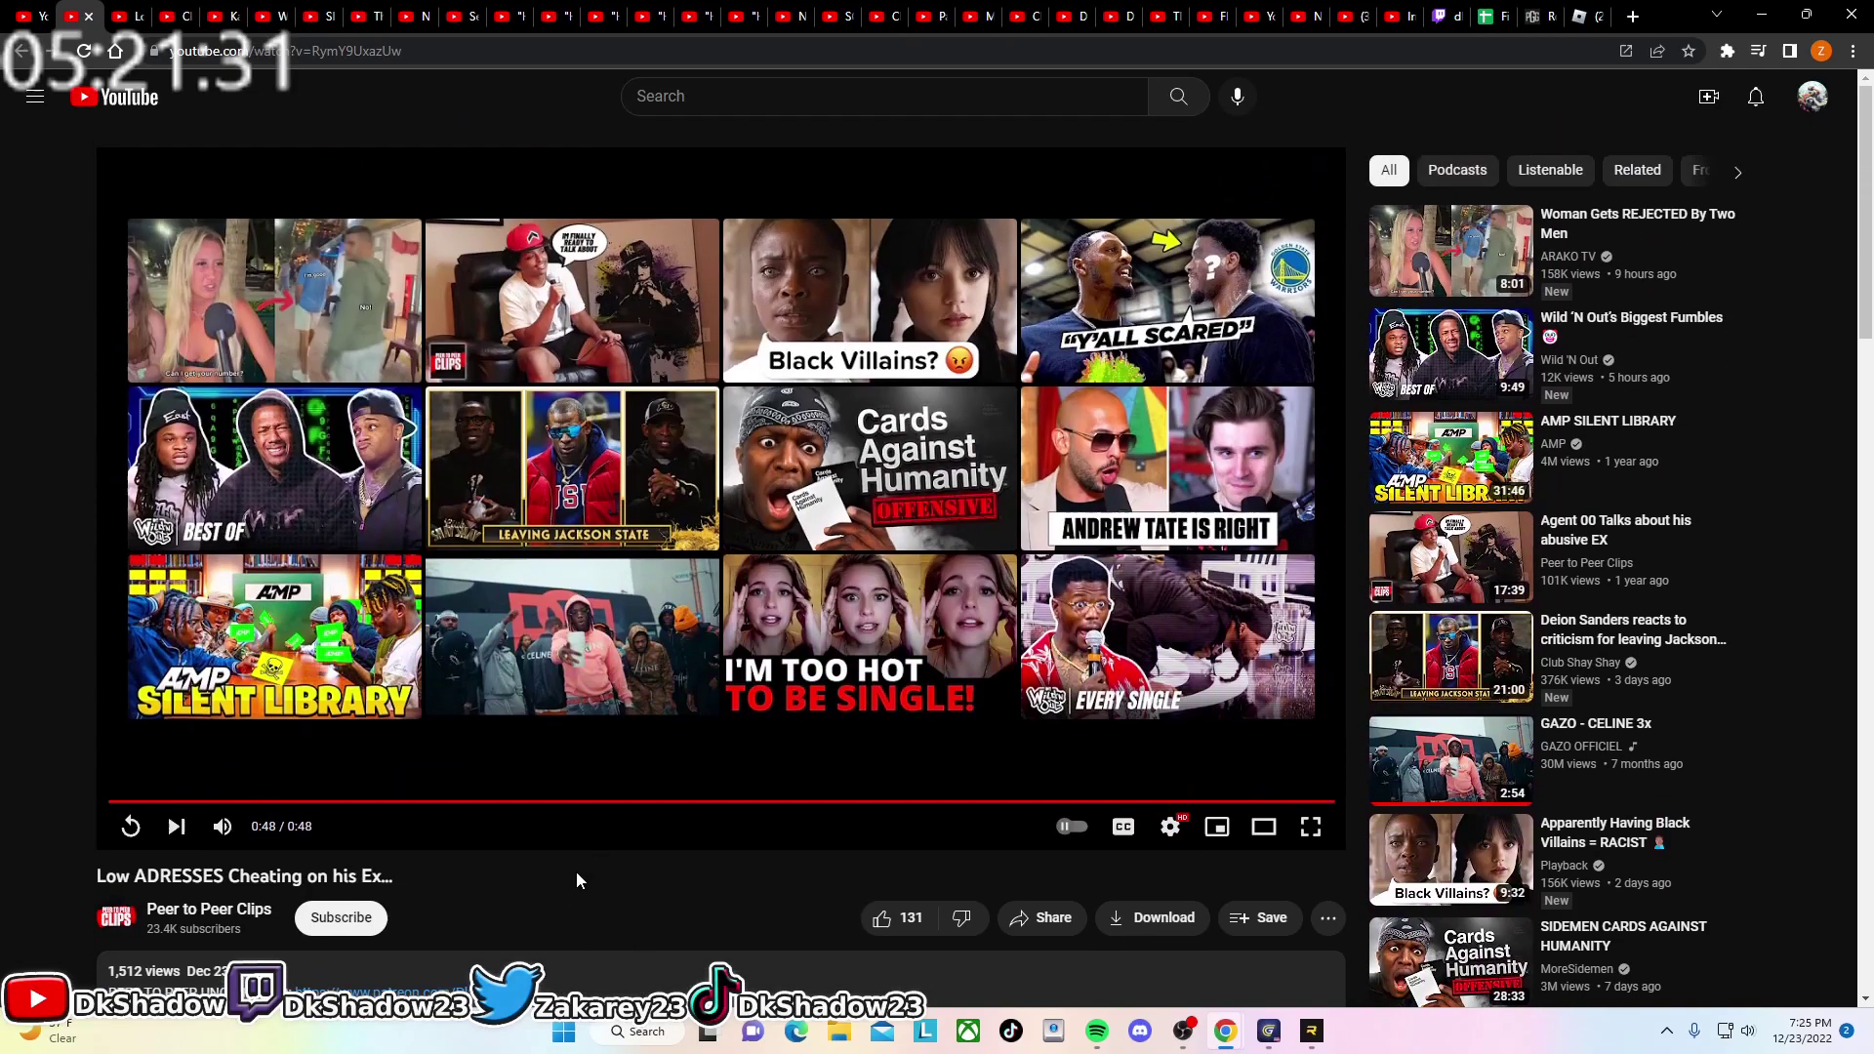